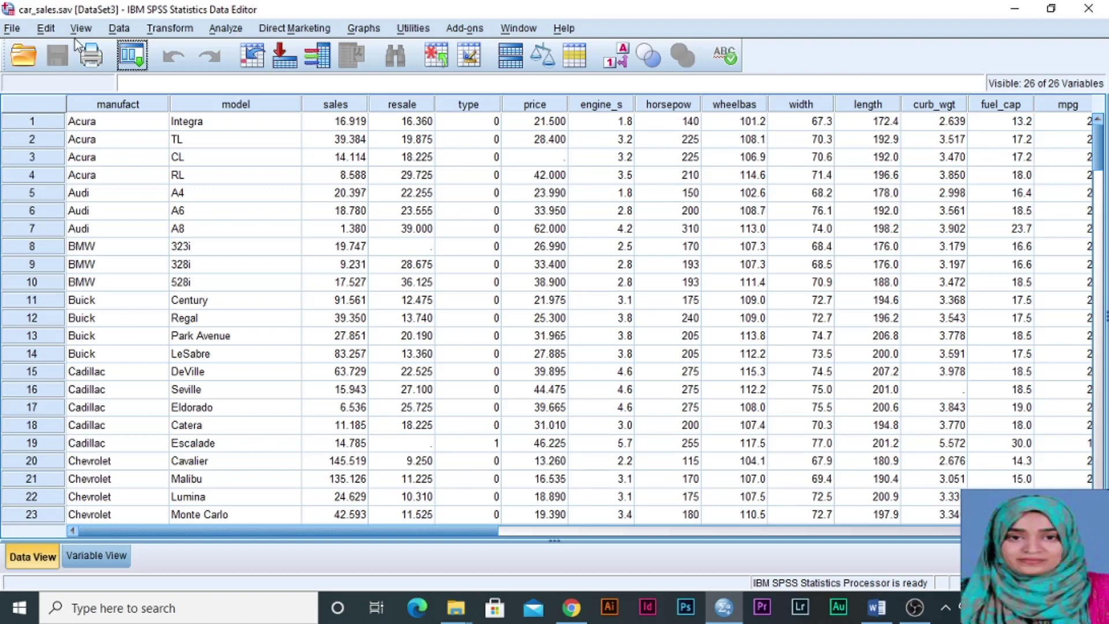
# Check the dataset's variable definitions, return to the data, and open Bivariate Correlations with its settings reset
pyautogui.click(93, 556)
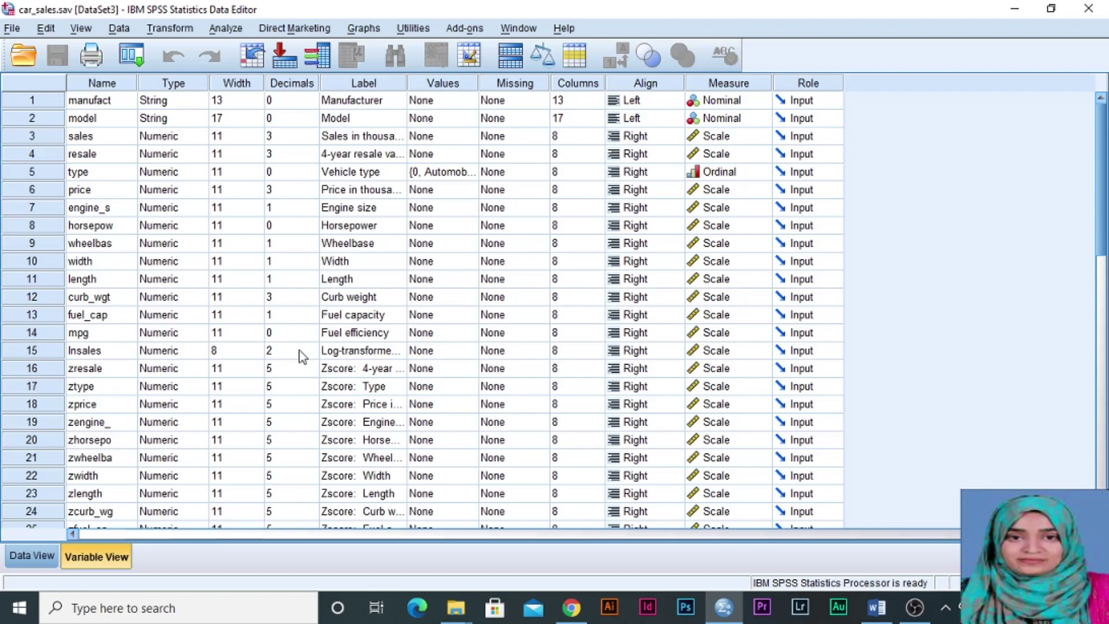
pyautogui.click(34, 556)
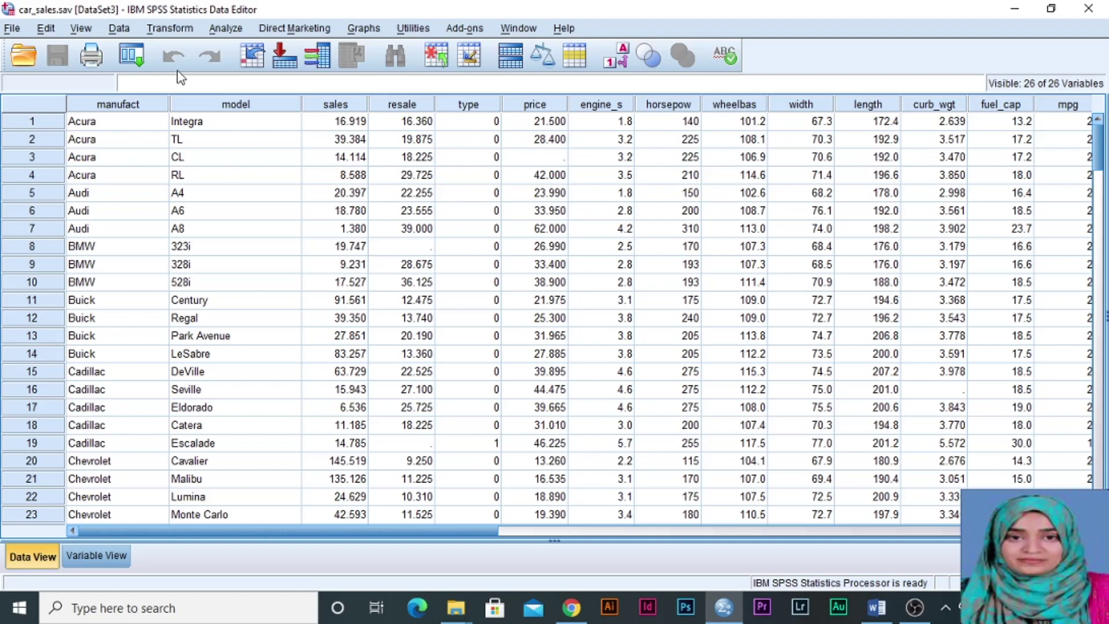
pyautogui.click(227, 31)
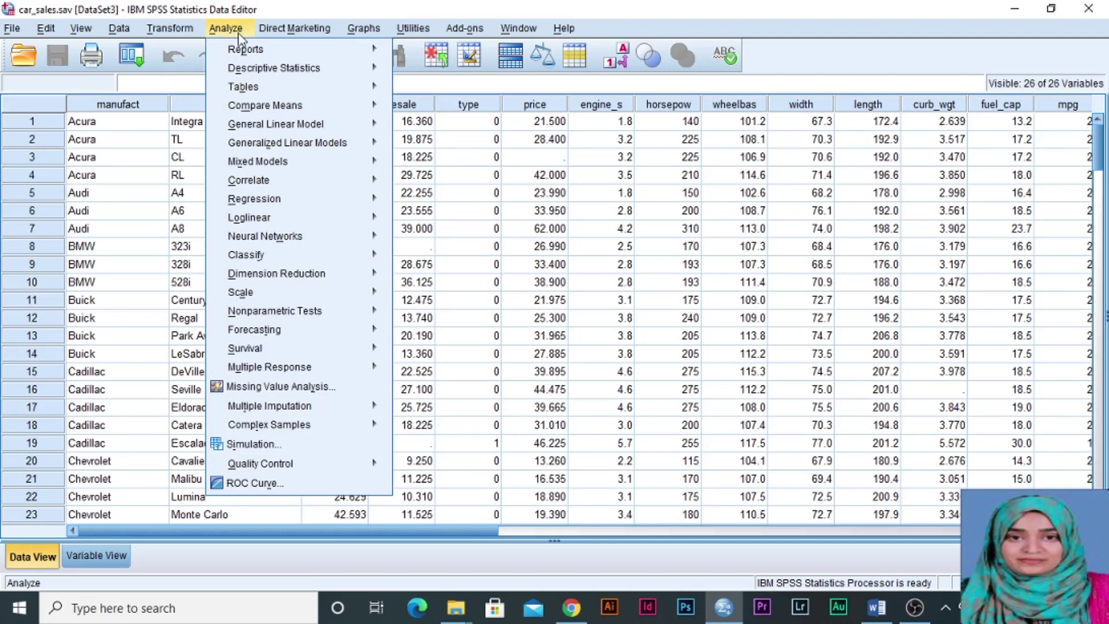
pyautogui.moveTo(270, 186)
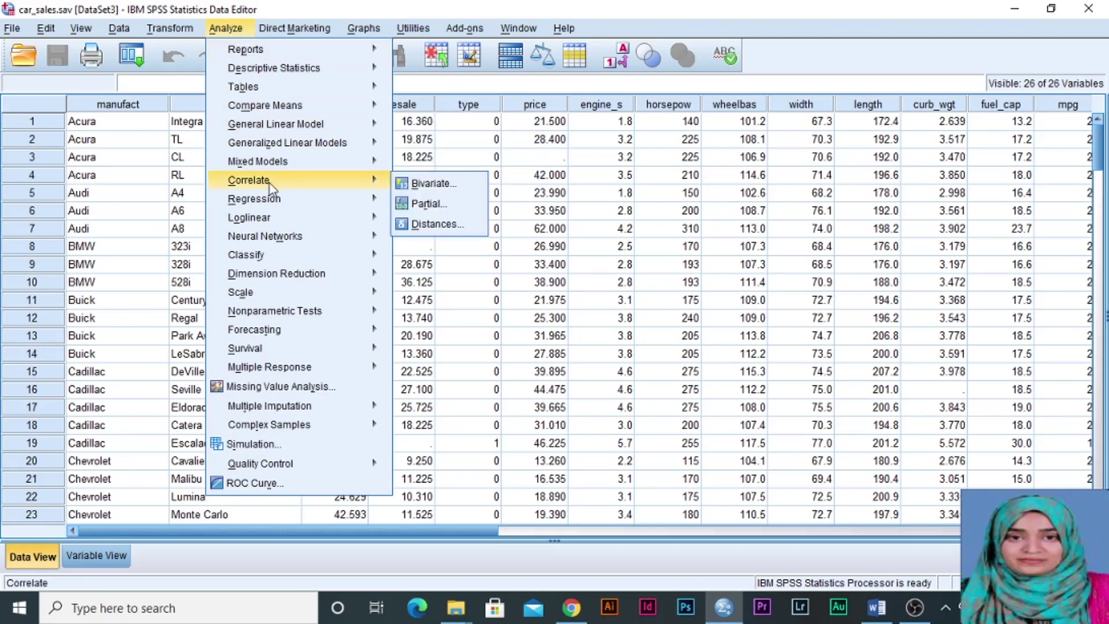
pyautogui.click(462, 183)
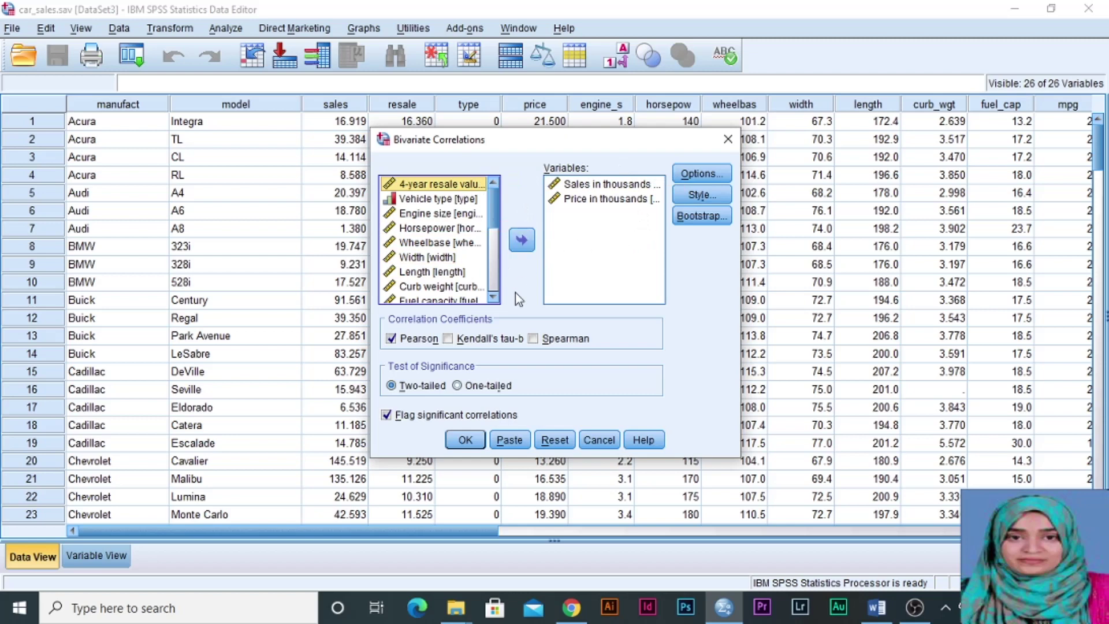
pyautogui.click(547, 446)
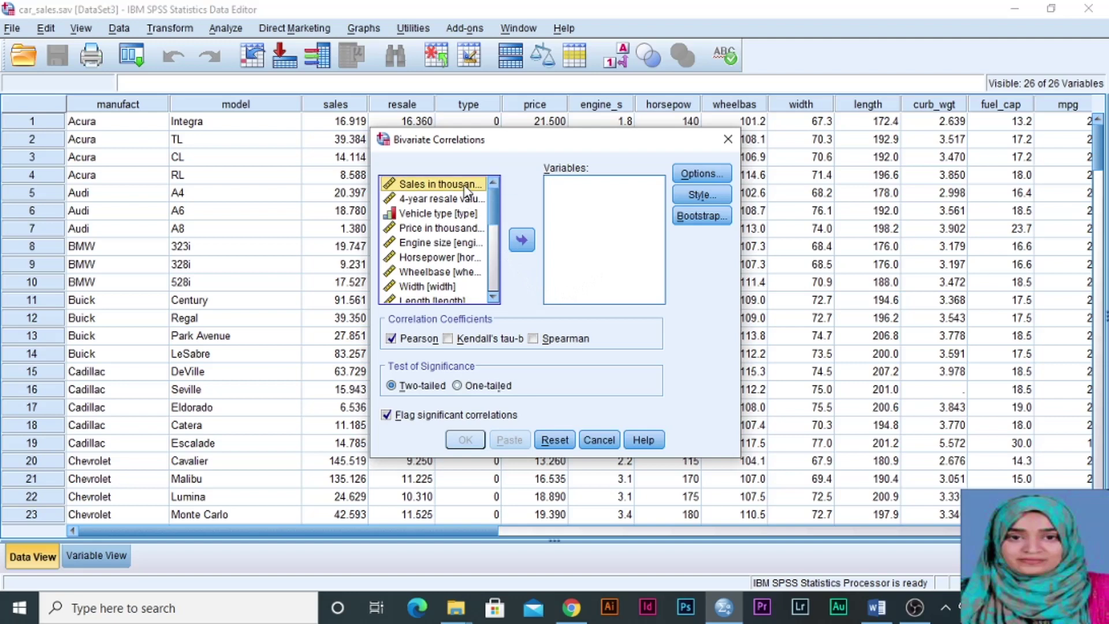
# Run a two-tailed Pearson correlation between Sales in thousands and Price in thousands, flagging significant correlations, and select the resulting table
pyautogui.click(520, 239)
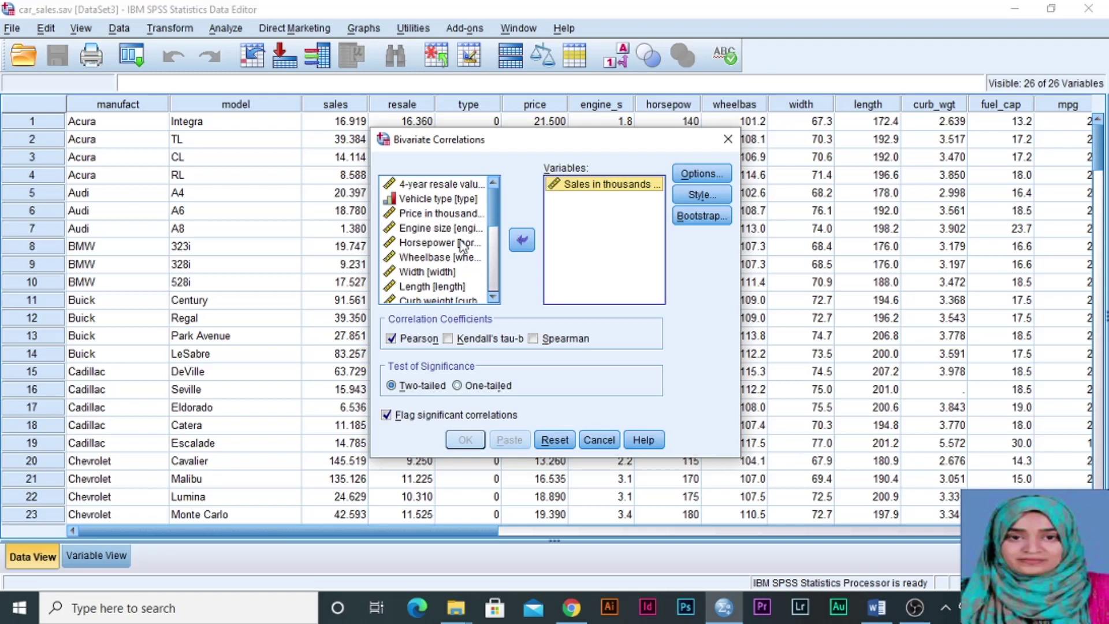
pyautogui.click(450, 212)
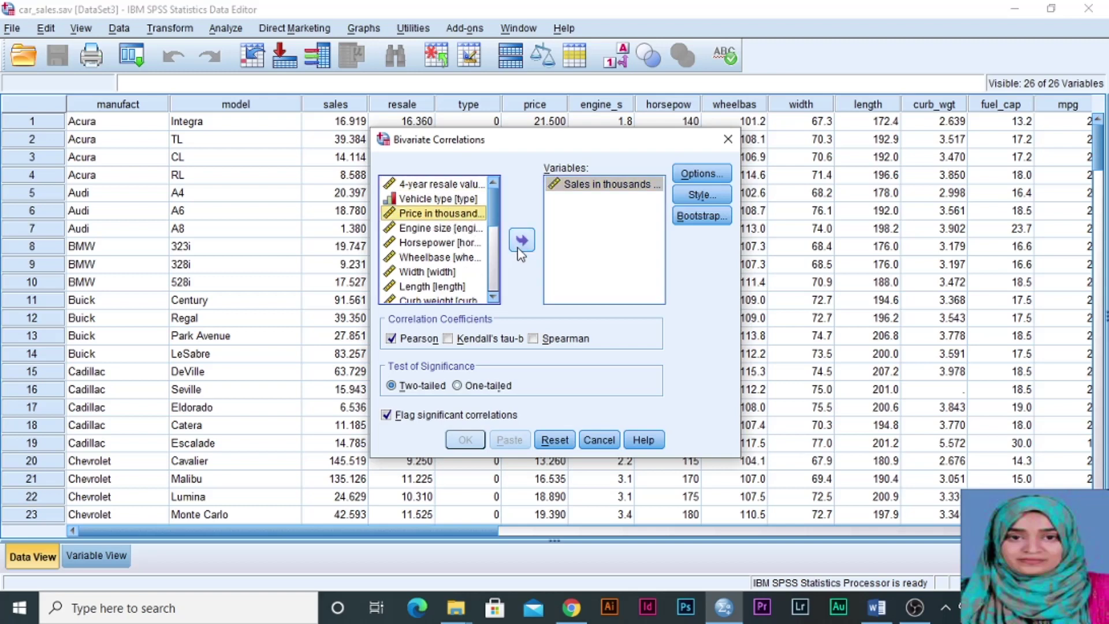
pyautogui.click(521, 239)
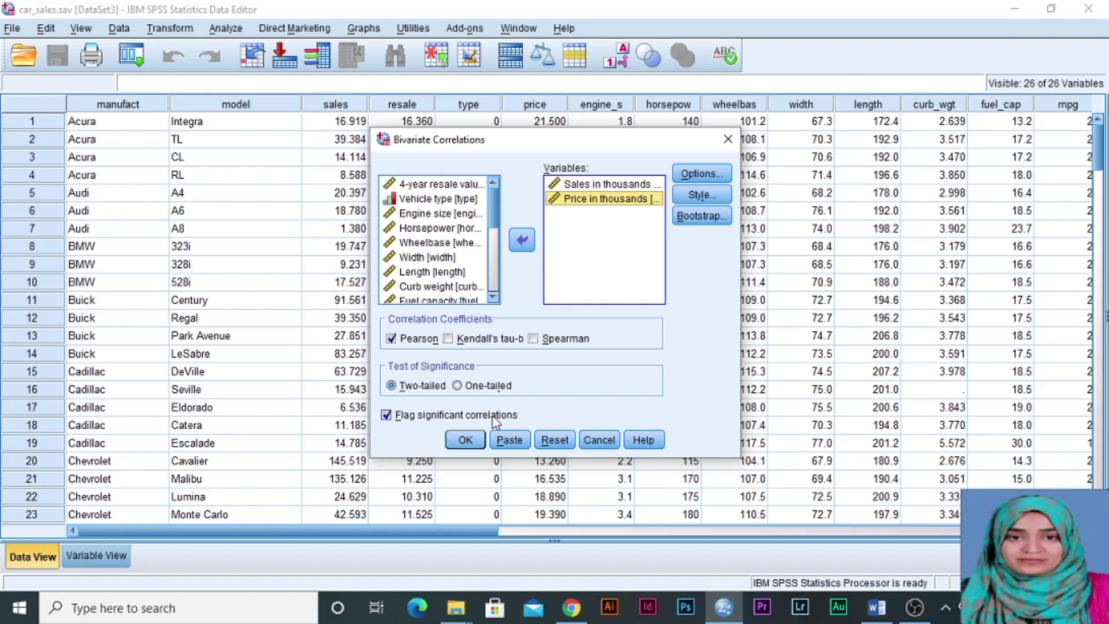
pyautogui.click(461, 439)
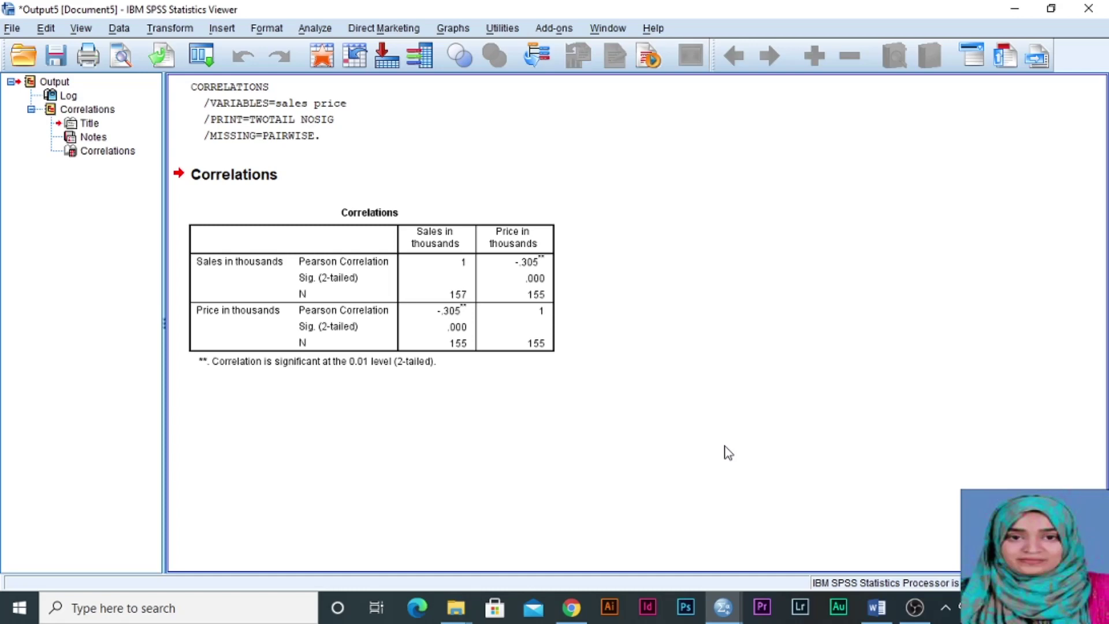
pyautogui.click(410, 321)
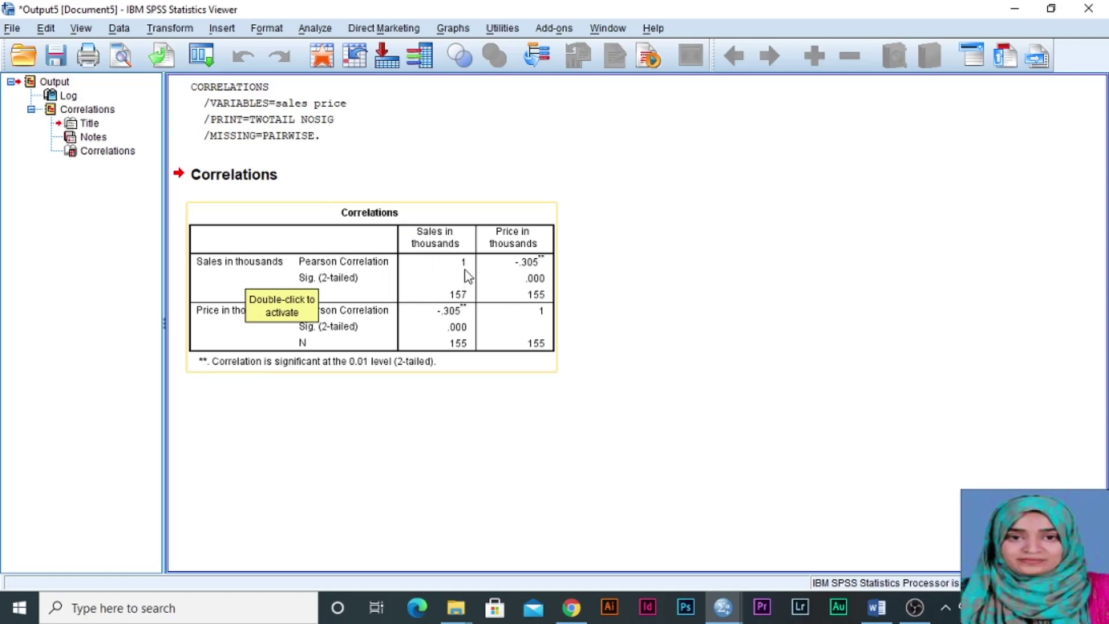
pyautogui.click(372, 342)
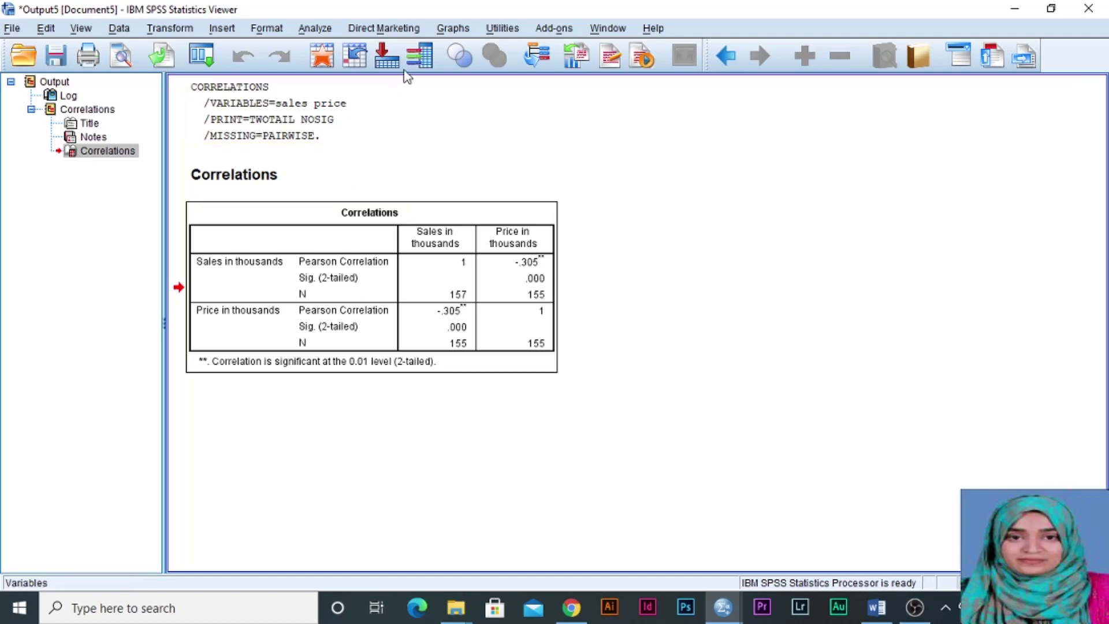
# Create a legacy simple scatterplot with Sales in thousands on the Y axis and Price in thousands on the X axis
pyautogui.click(451, 29)
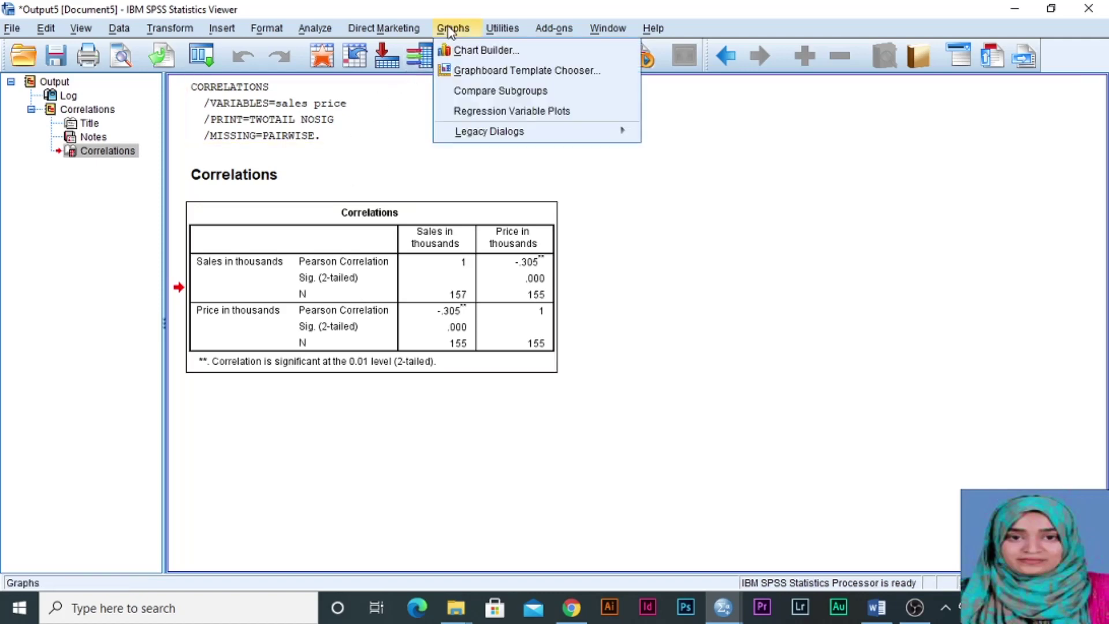
pyautogui.moveTo(474, 134)
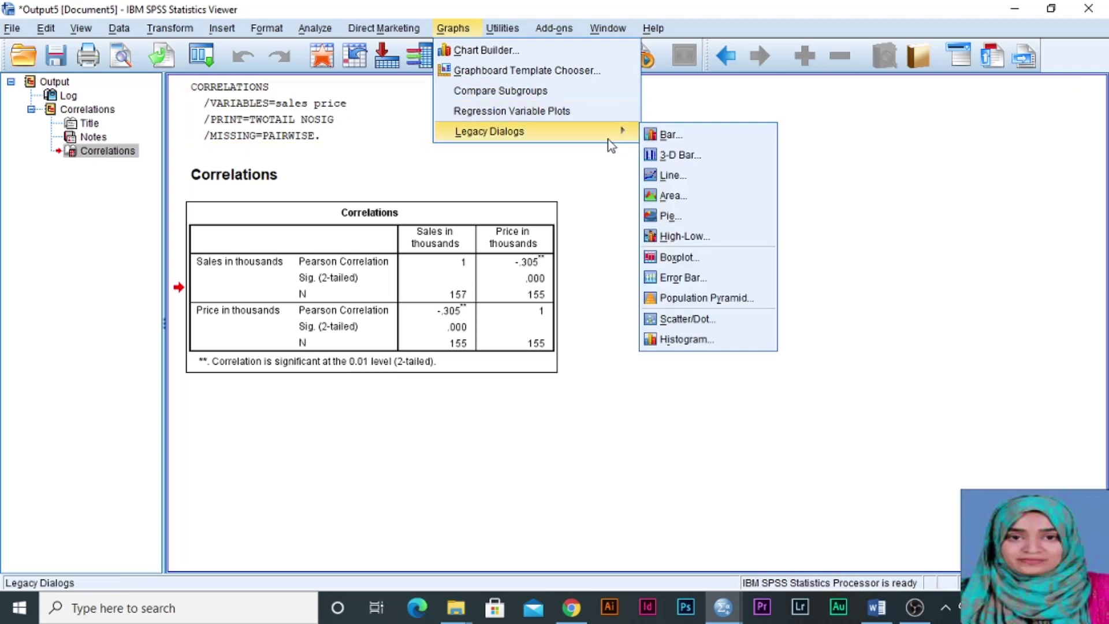
pyautogui.click(681, 321)
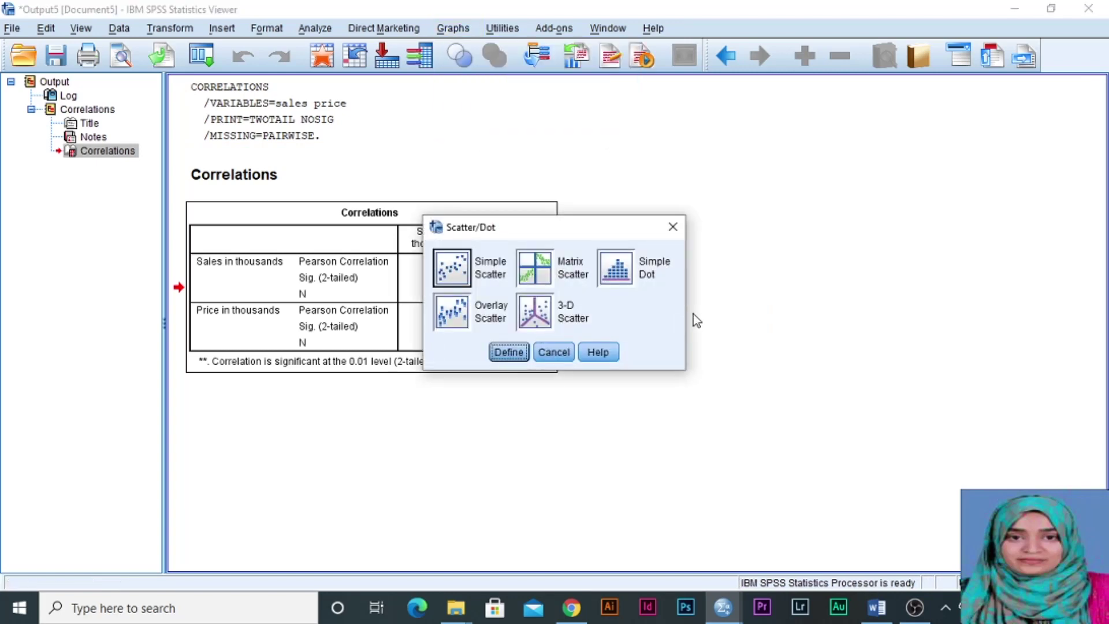
pyautogui.click(448, 276)
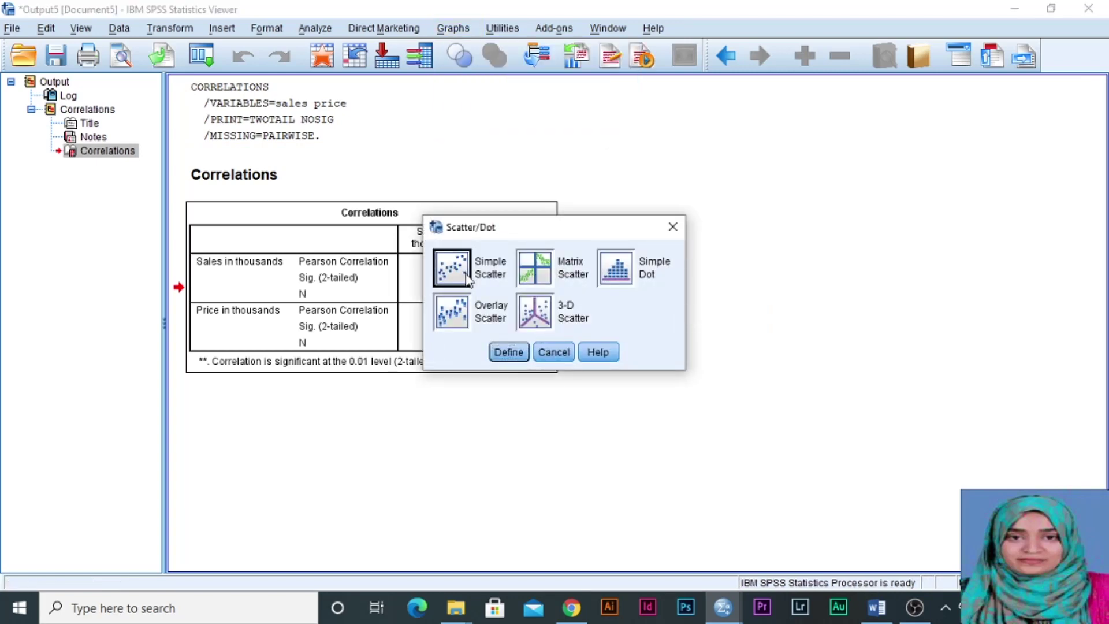
pyautogui.click(506, 352)
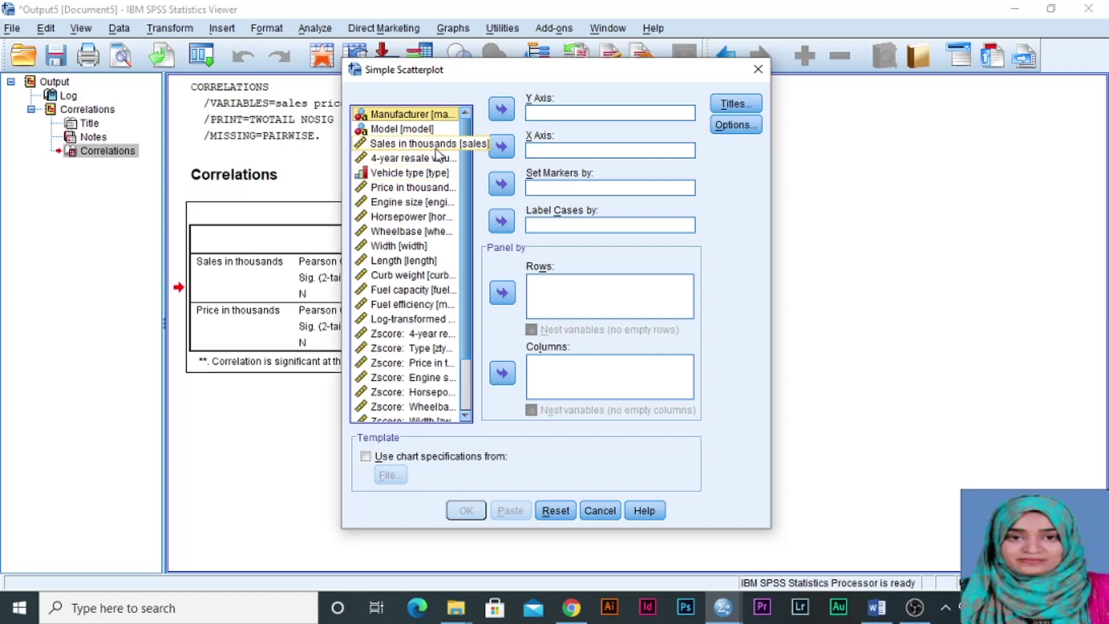
pyautogui.click(419, 190)
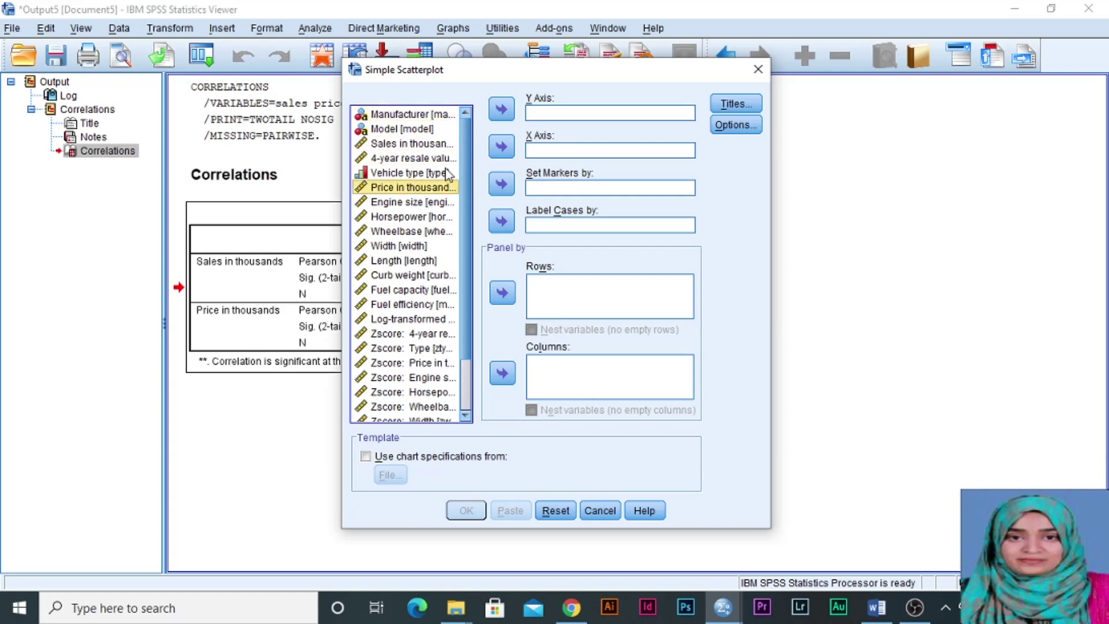
pyautogui.click(492, 150)
pyautogui.click(452, 139)
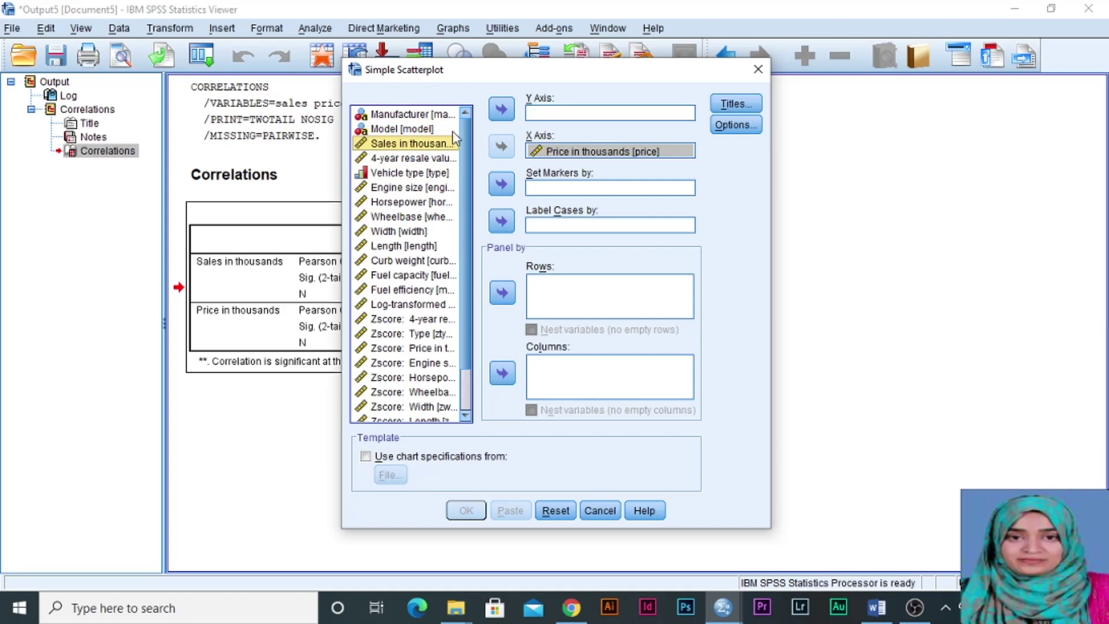
pyautogui.click(494, 115)
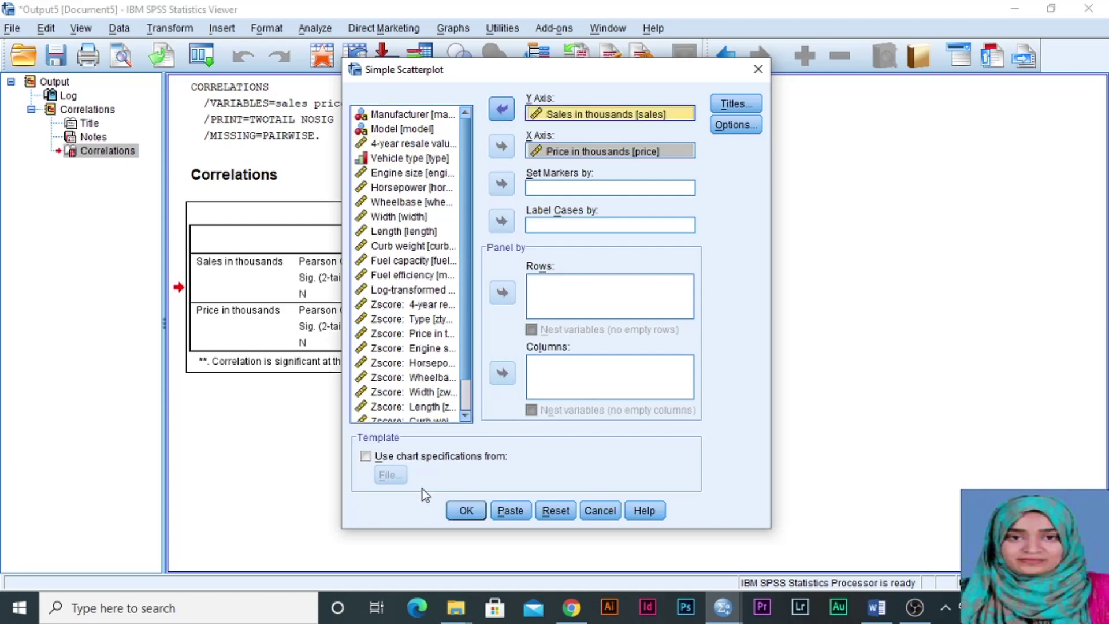
pyautogui.click(462, 510)
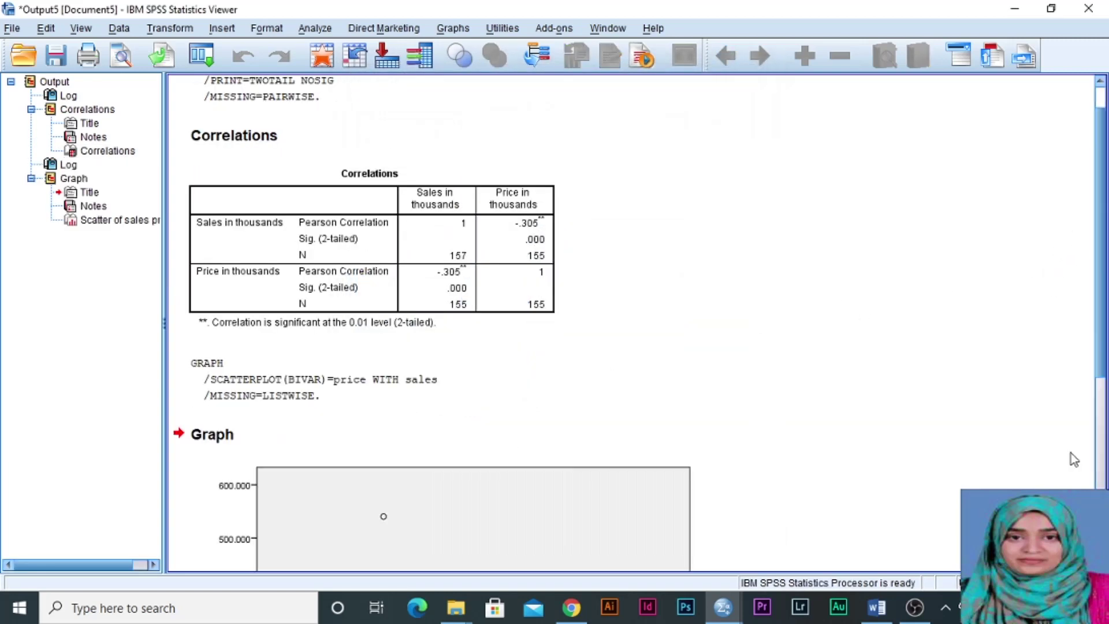
# Add a linear fit line at total to the scatterplot in the Chart Editor, with no confidence intervals, and close the editor
pyautogui.moveTo(1102, 200); pyautogui.dragTo(1106, 411)
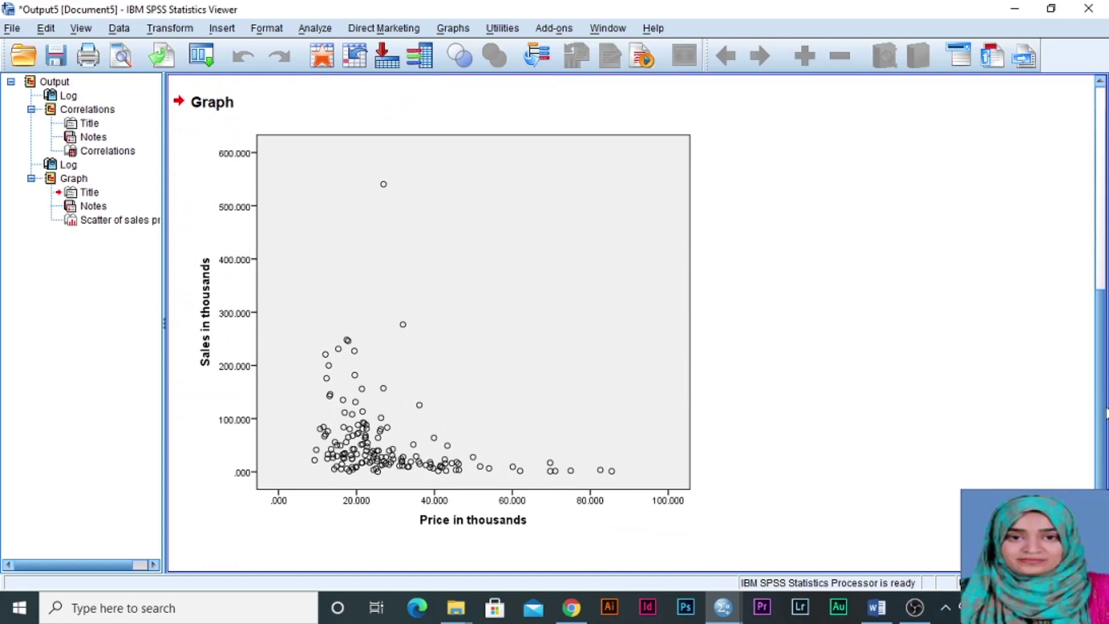
pyautogui.click(678, 359)
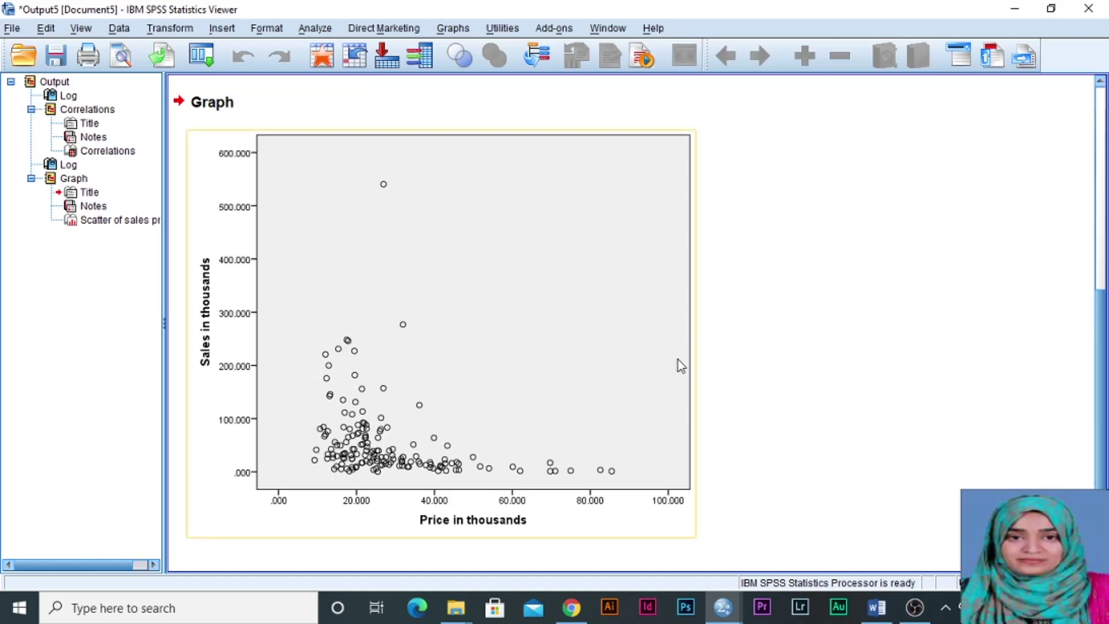
pyautogui.click(517, 336)
pyautogui.doubleClick(517, 336)
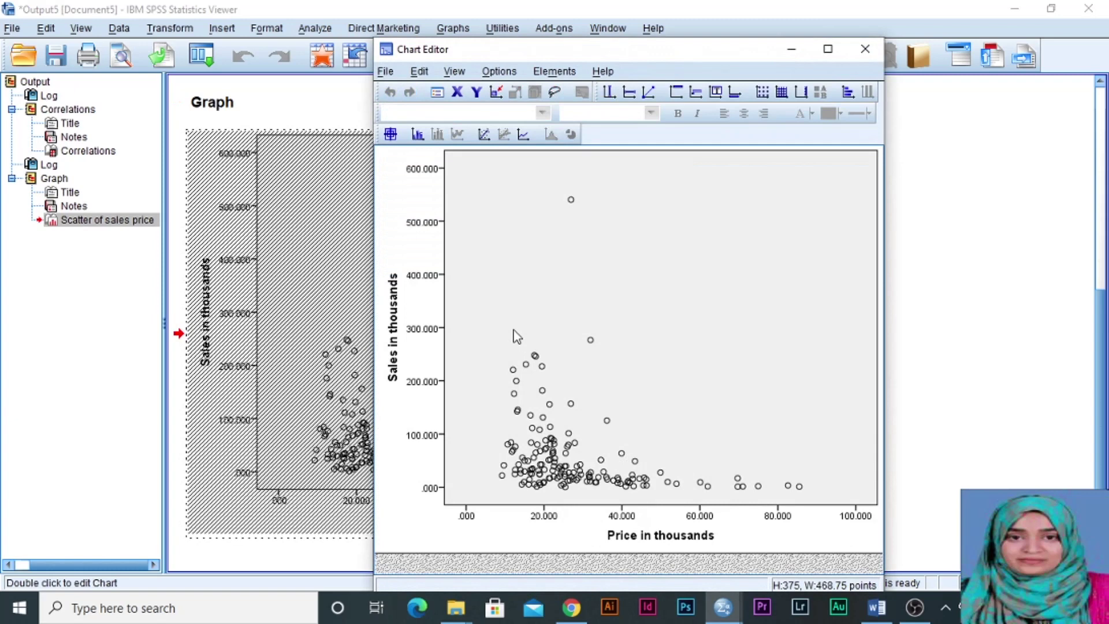
pyautogui.click(552, 73)
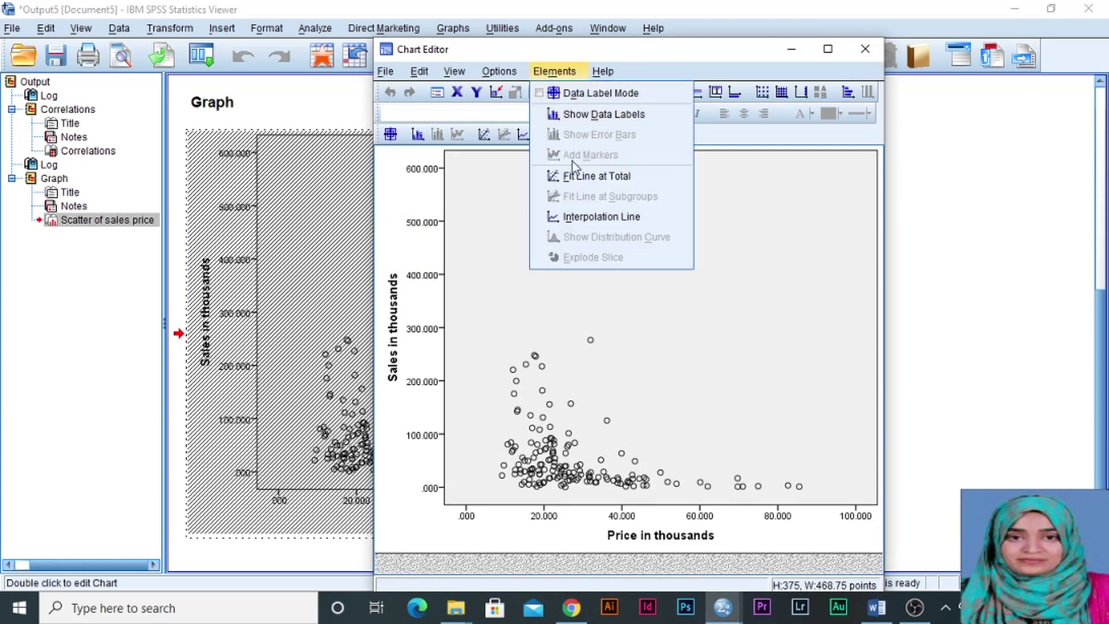
pyautogui.click(650, 181)
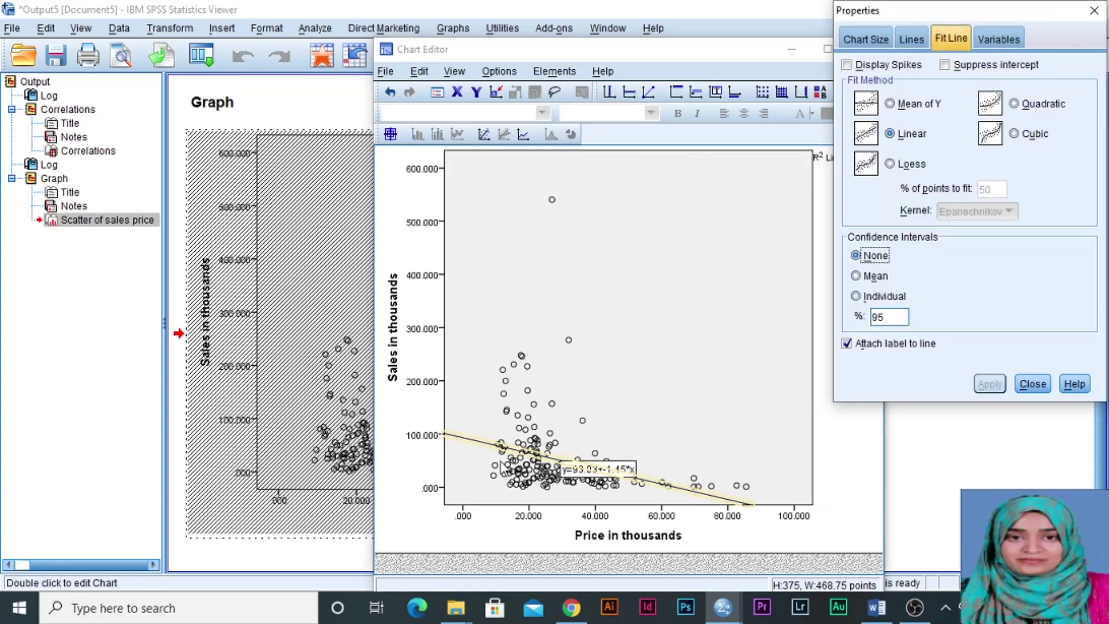
pyautogui.click(1034, 386)
pyautogui.click(871, 51)
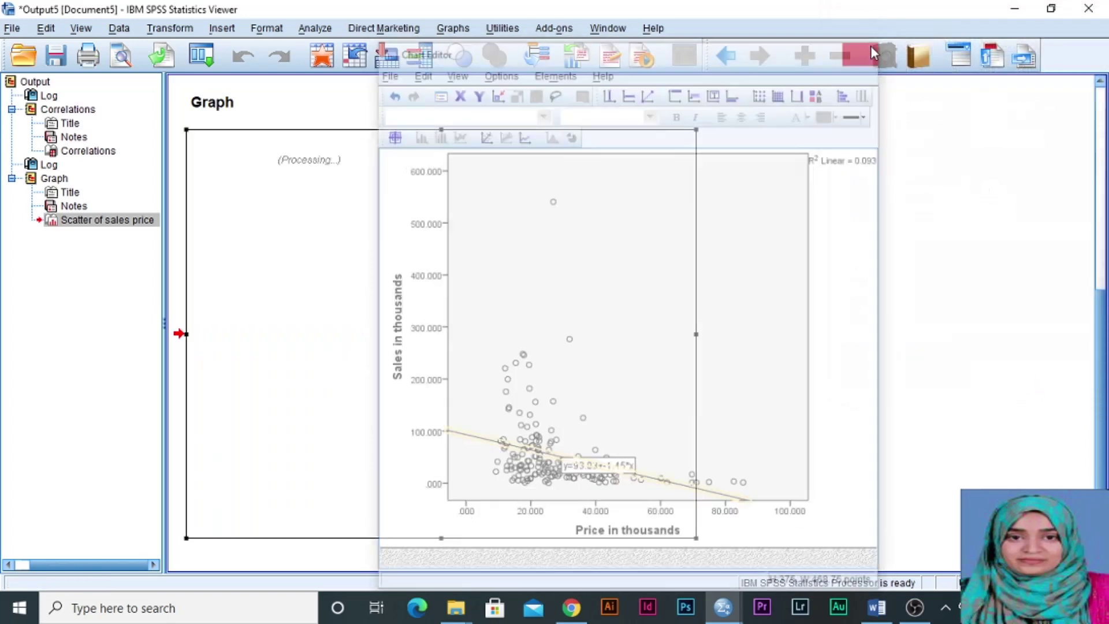
# Review the correlation table and the fitted scatterplot, and close the output document without saving it
pyautogui.click(1103, 282)
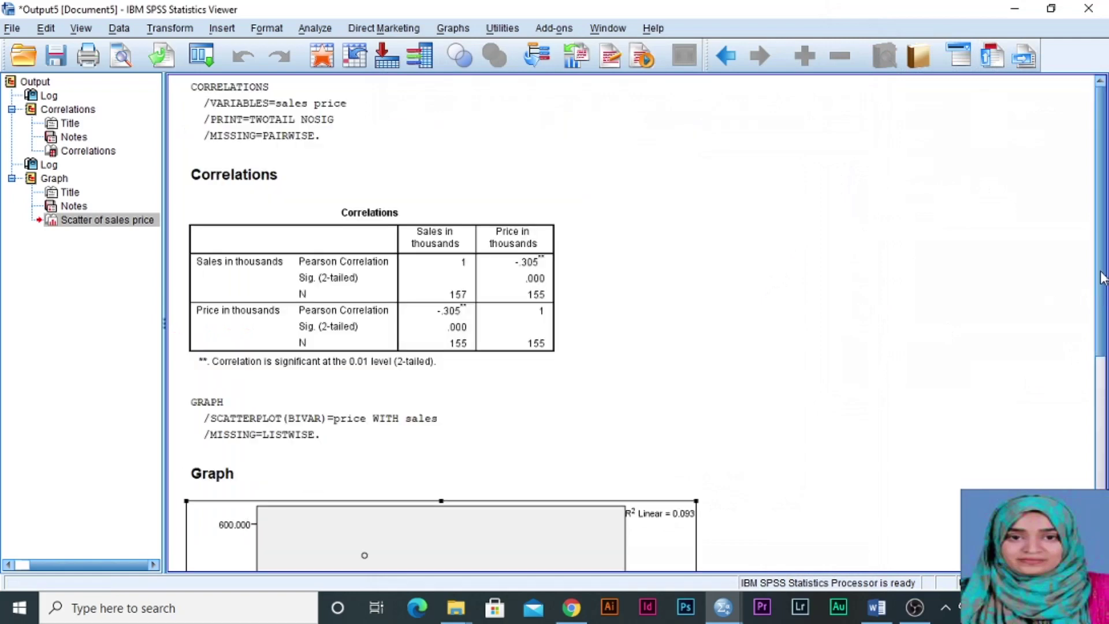
pyautogui.moveTo(1103, 277); pyautogui.dragTo(1103, 427)
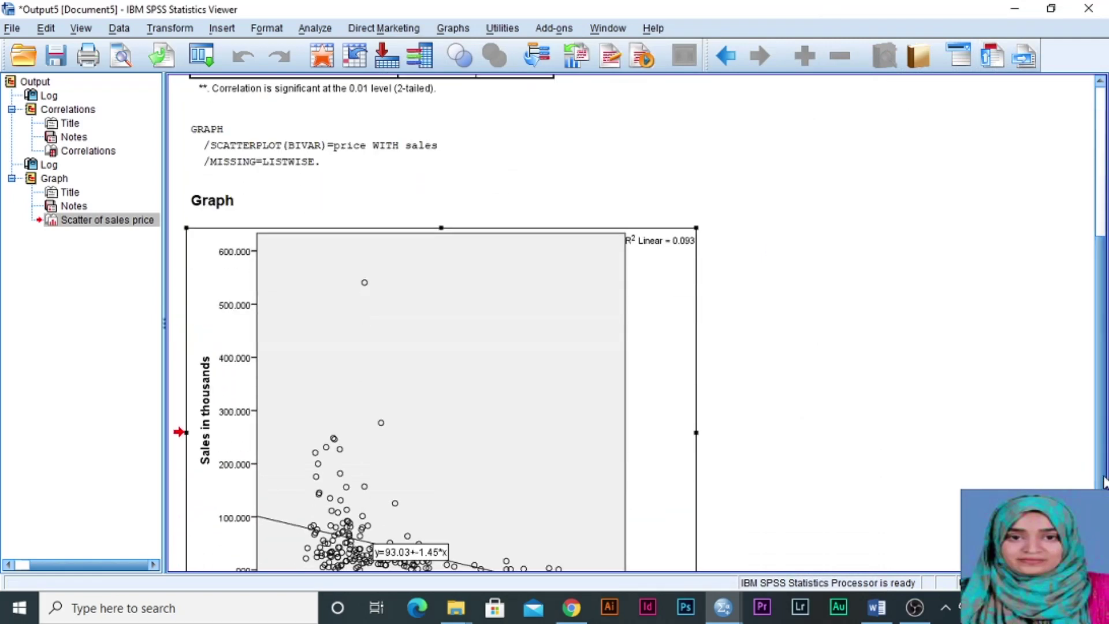
pyautogui.moveTo(1103, 481); pyautogui.dragTo(1103, 536)
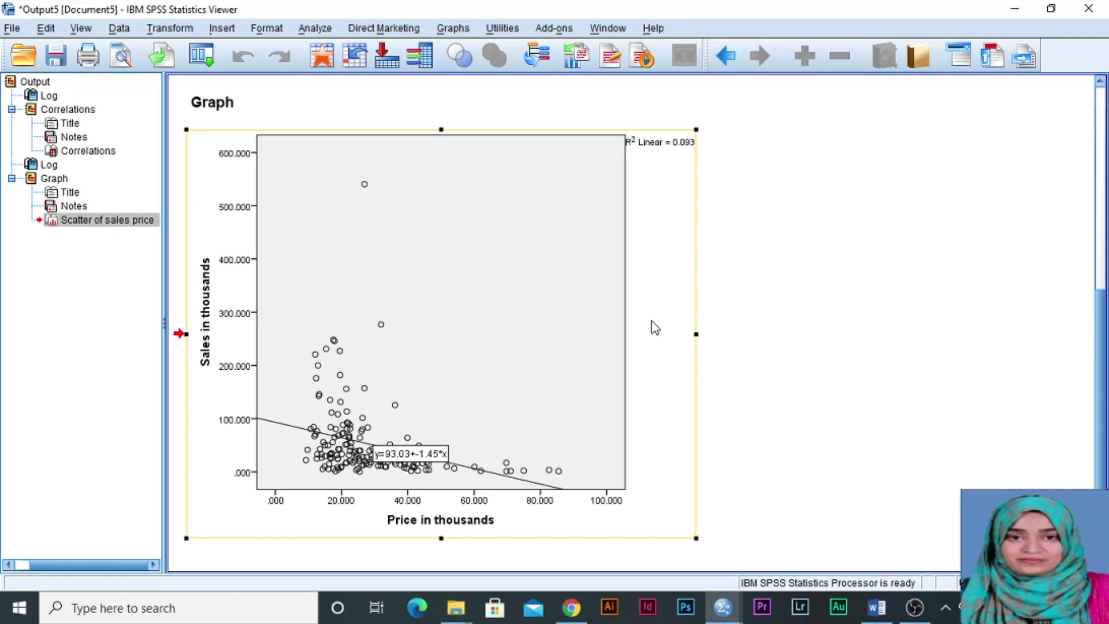
pyautogui.click(638, 312)
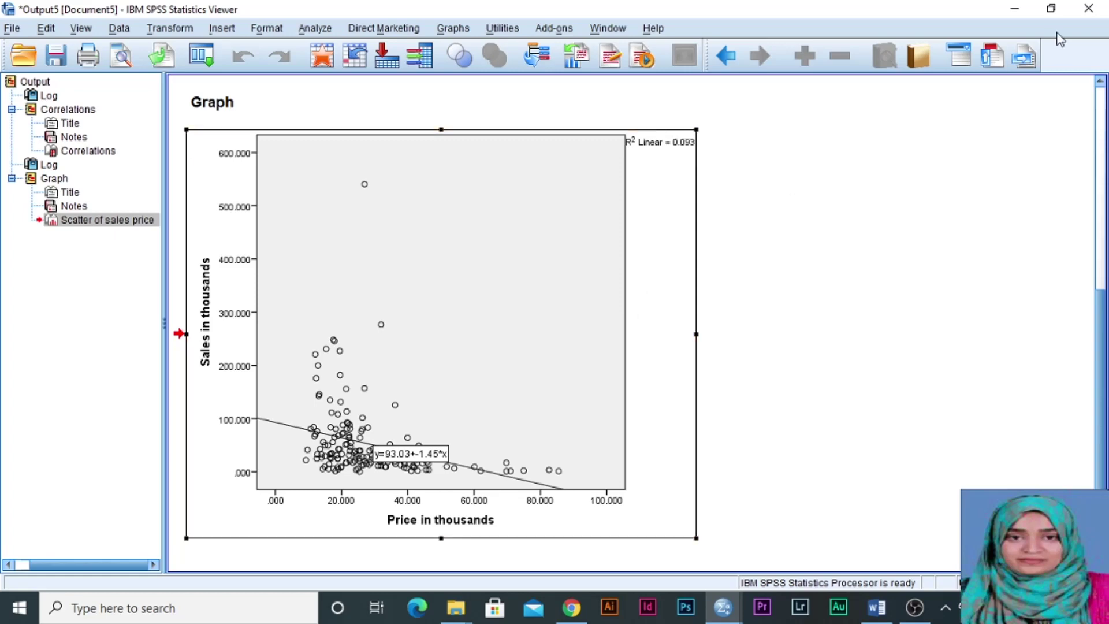
pyautogui.click(1089, 11)
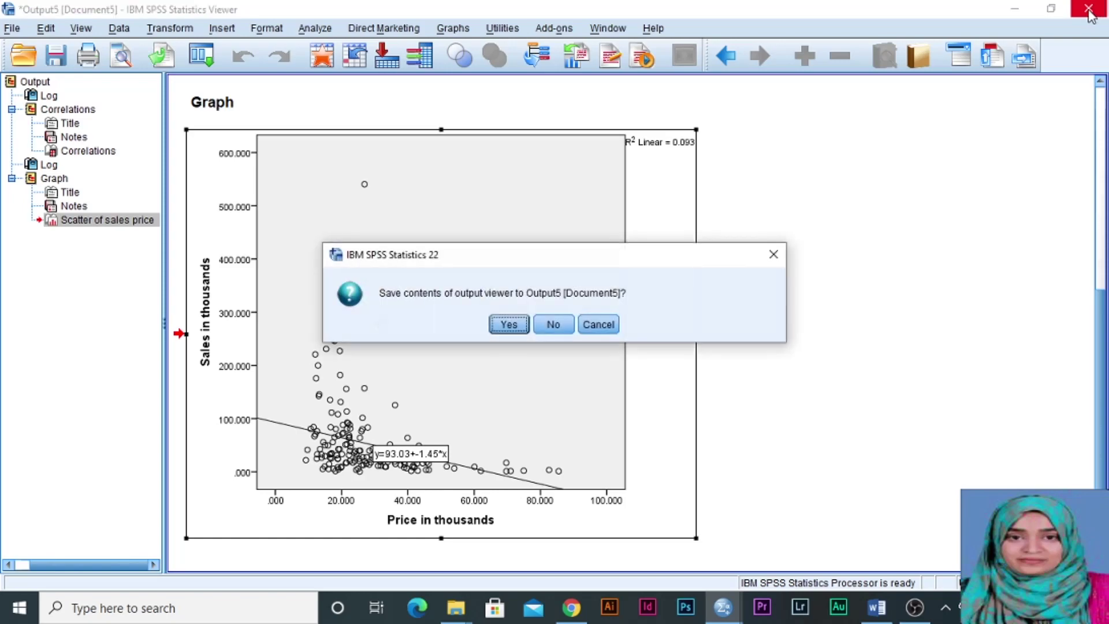
pyautogui.click(553, 325)
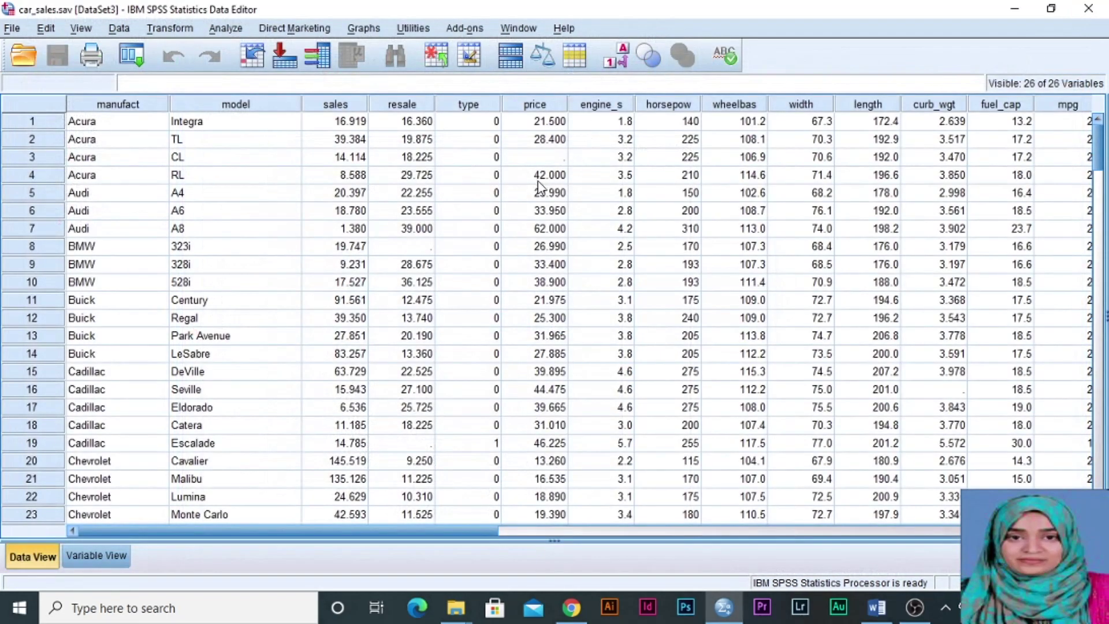
pyautogui.doubleClick(237, 17)
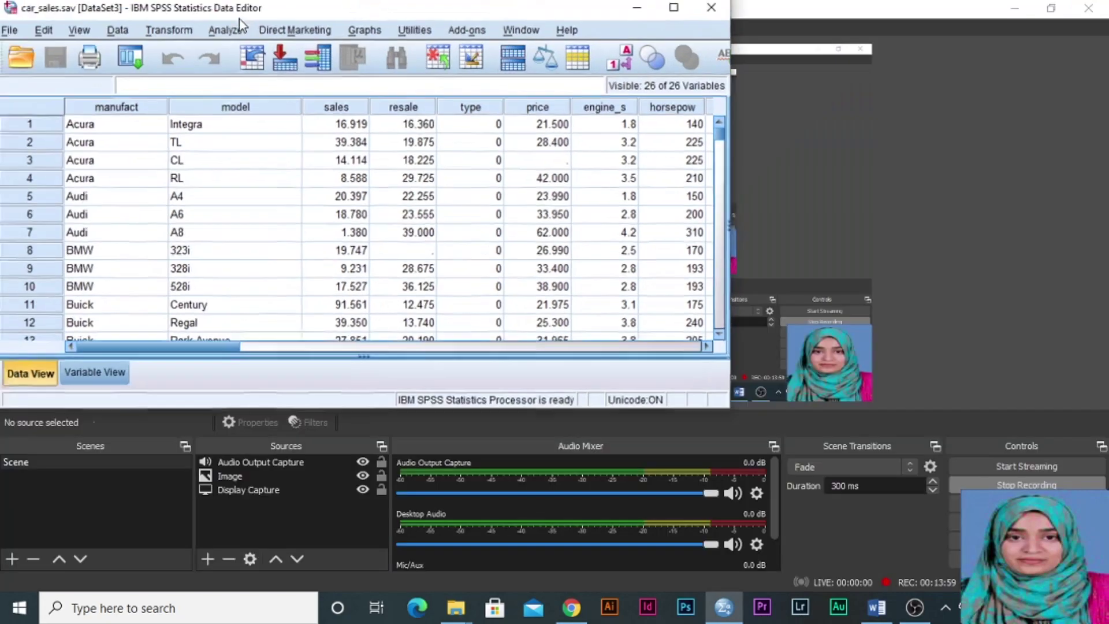
pyautogui.doubleClick(256, 19)
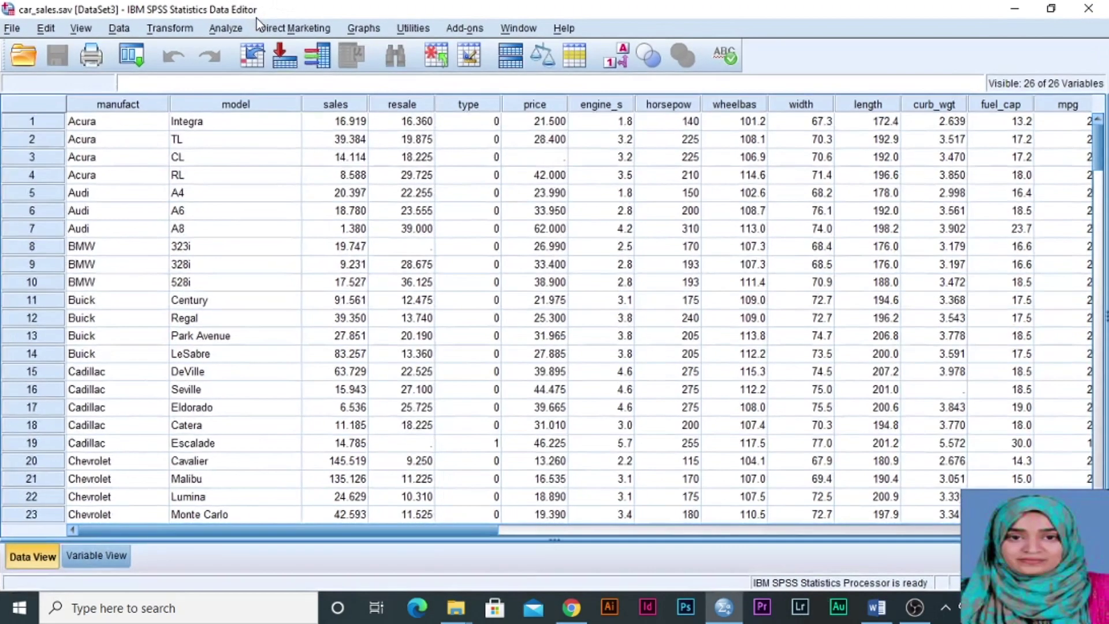
# Run a two-tailed Pearson correlation among Sales in thousands, Price in thousands, Horsepower and Engine size, flagging significant correlations, and review the resulting table
pyautogui.click(225, 28)
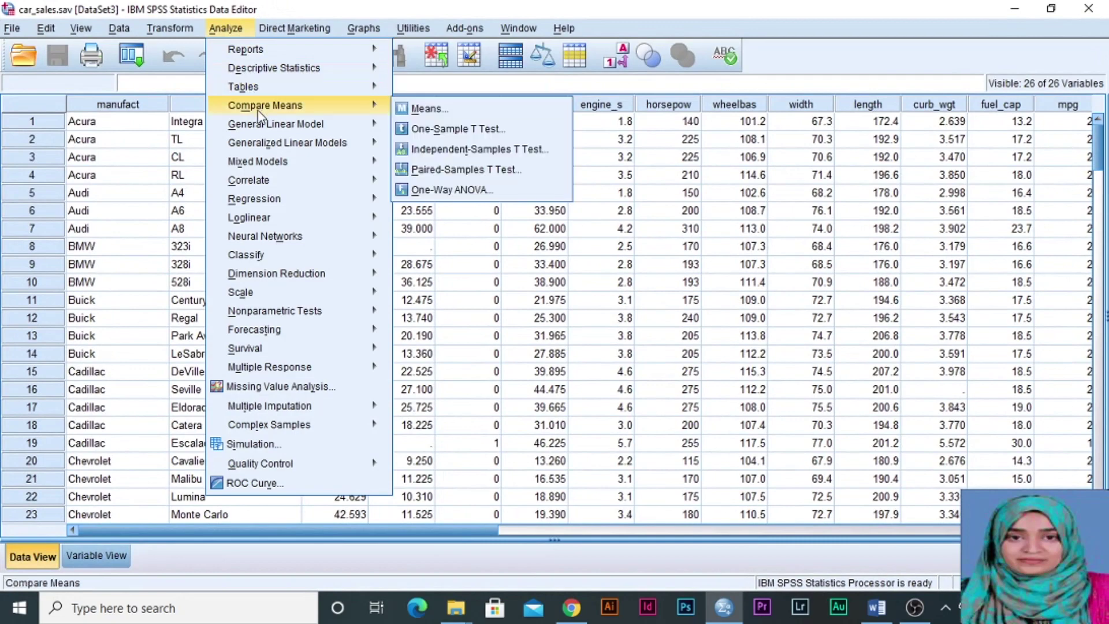
pyautogui.moveTo(267, 181)
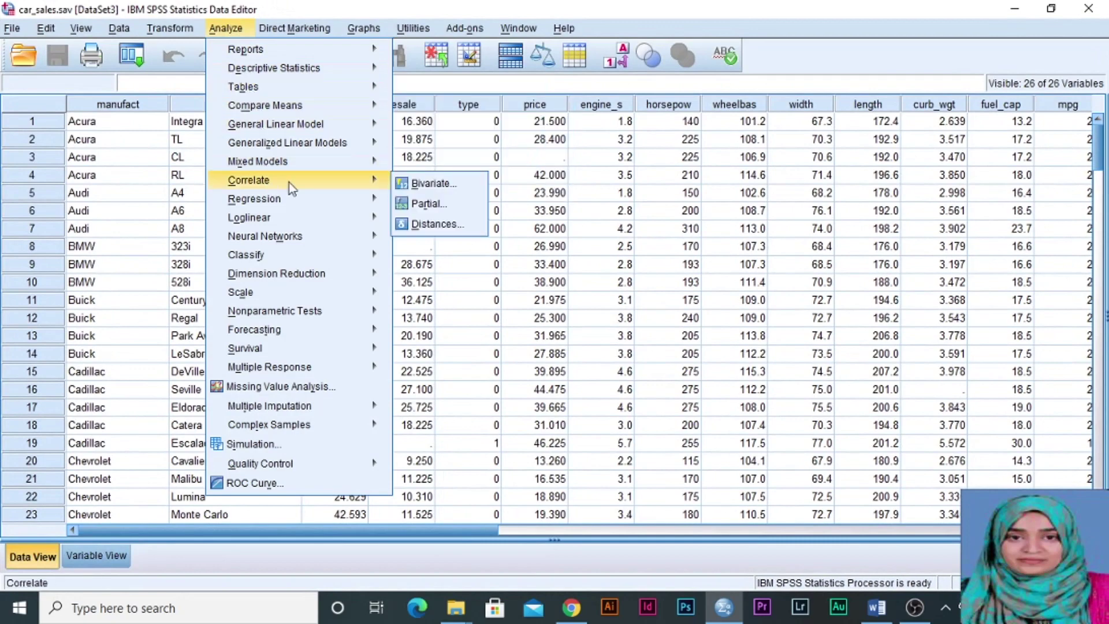
pyautogui.click(418, 184)
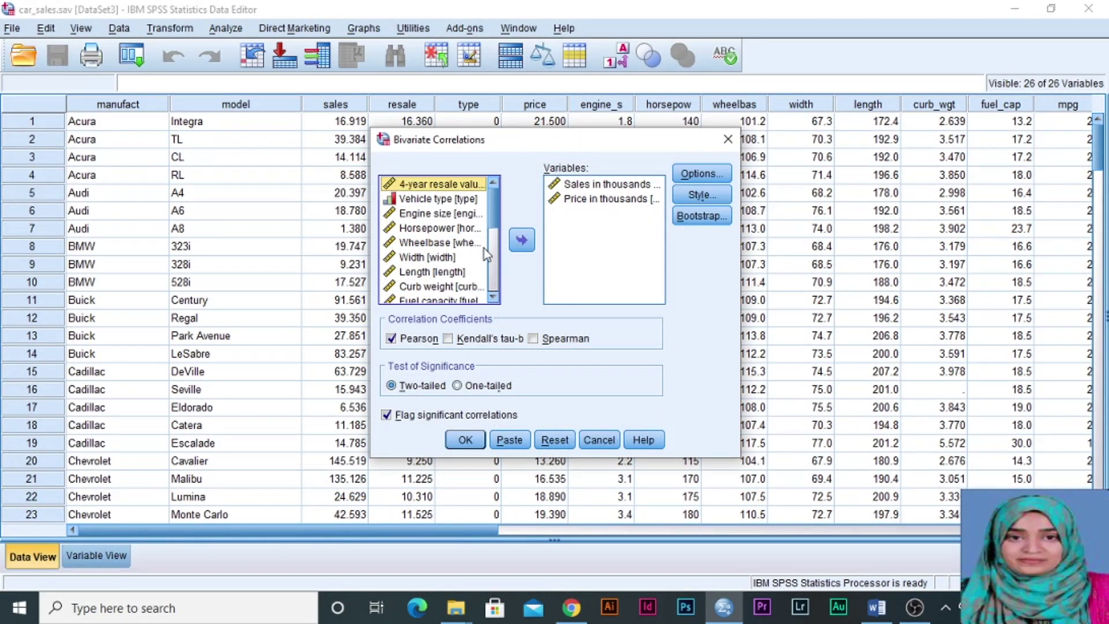
pyautogui.click(456, 231)
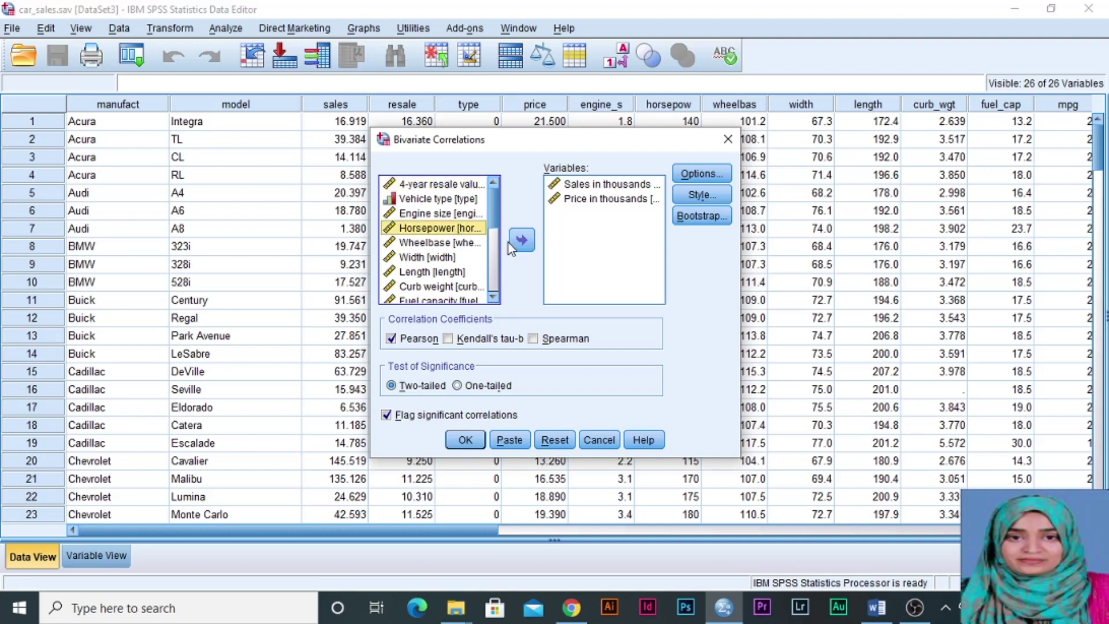
pyautogui.click(518, 246)
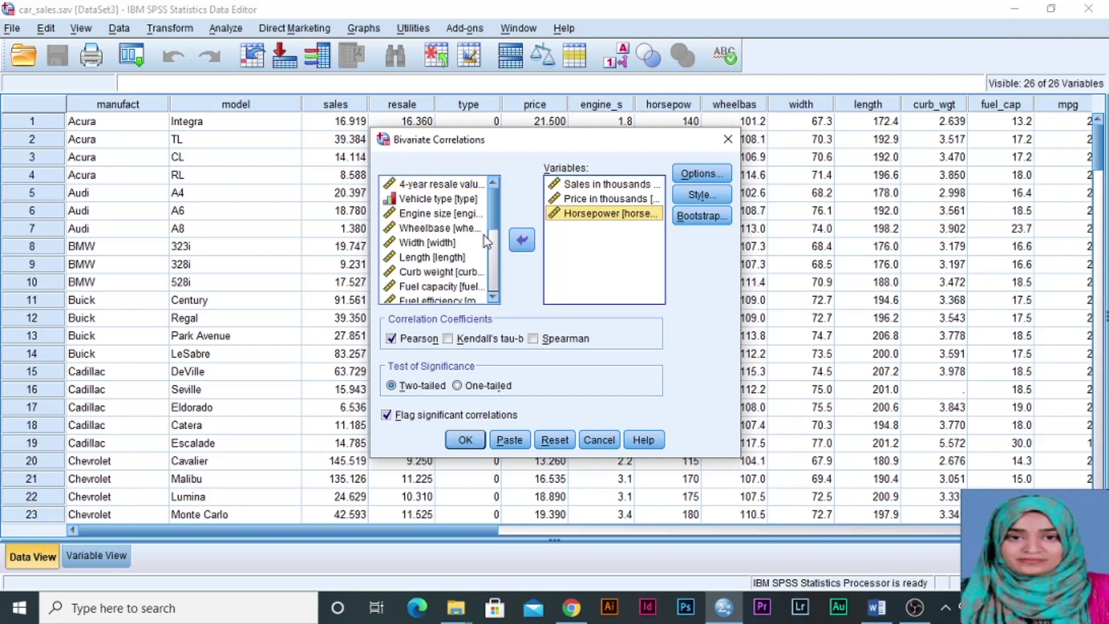
pyautogui.click(463, 213)
pyautogui.click(513, 245)
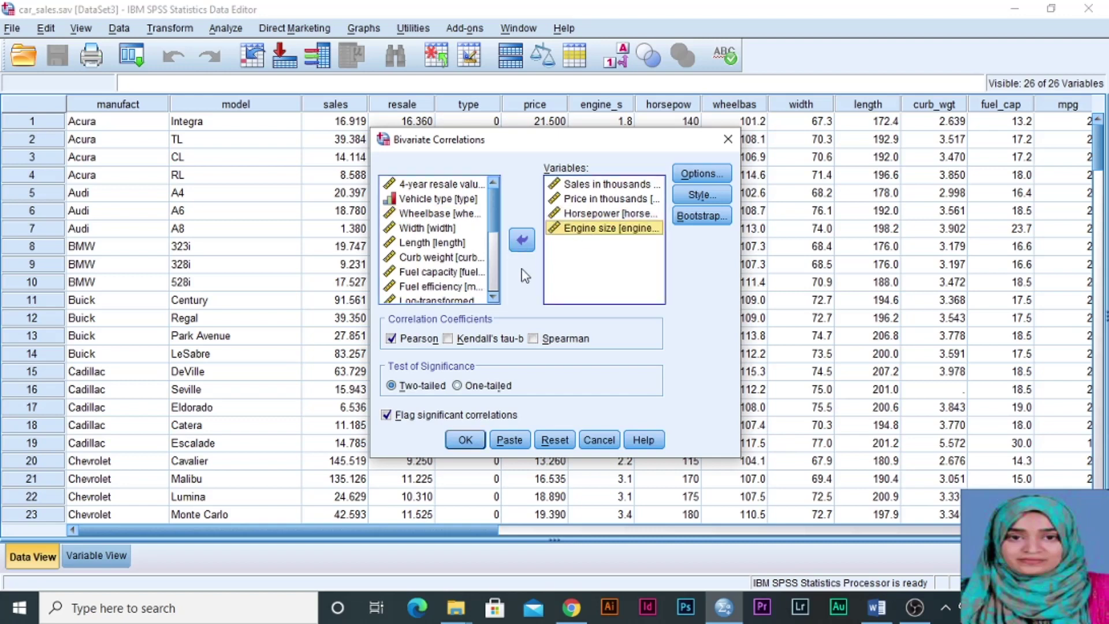
pyautogui.click(461, 442)
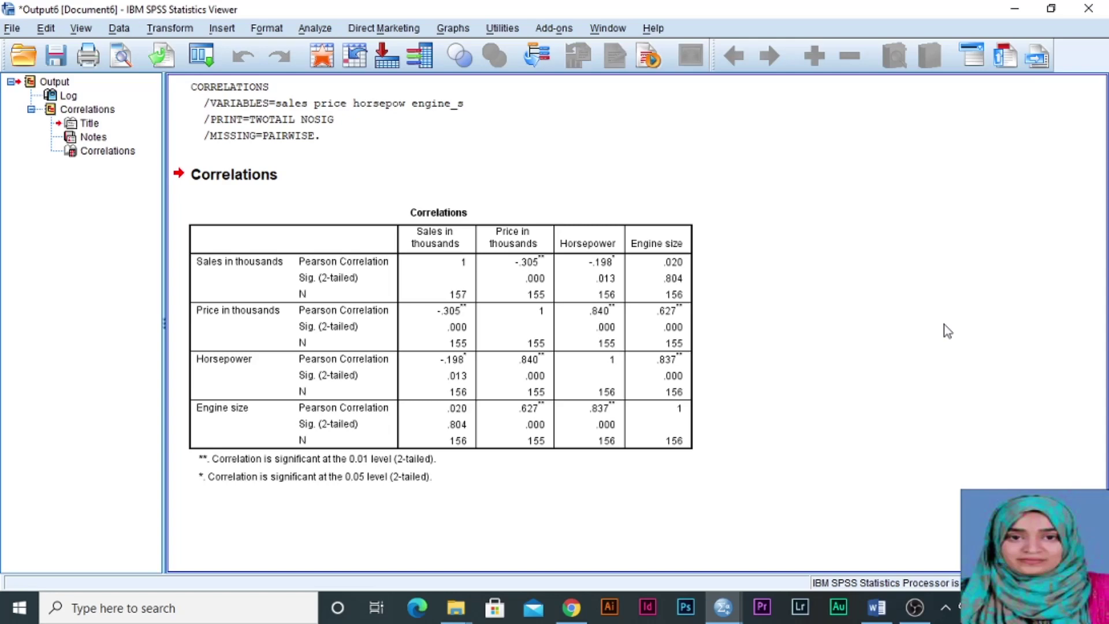
pyautogui.click(646, 255)
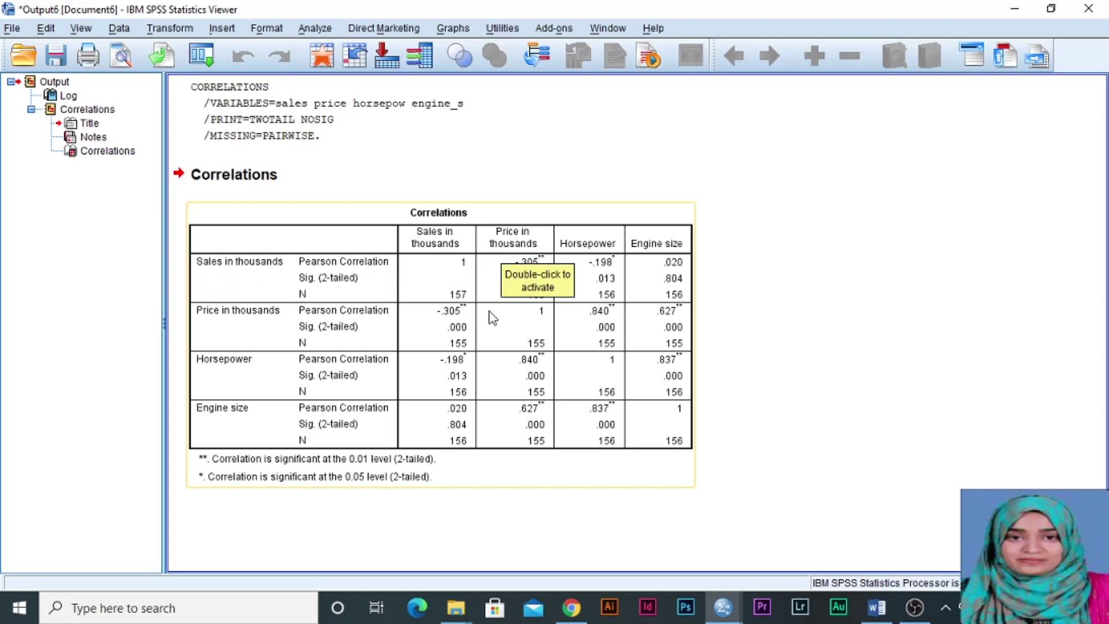
pyautogui.click(537, 7)
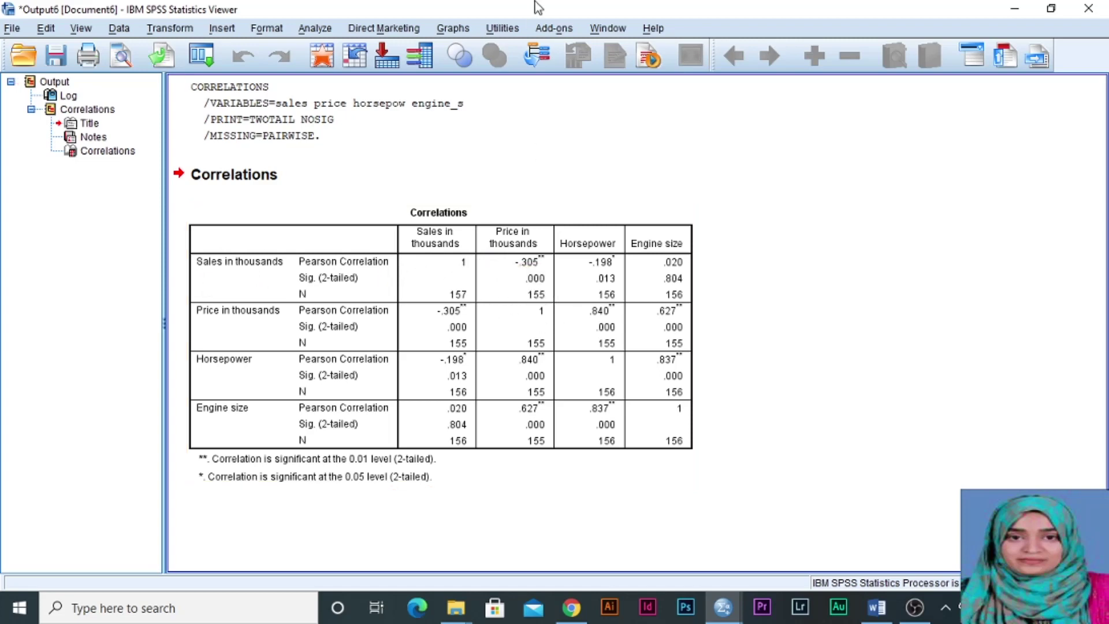
pyautogui.click(460, 311)
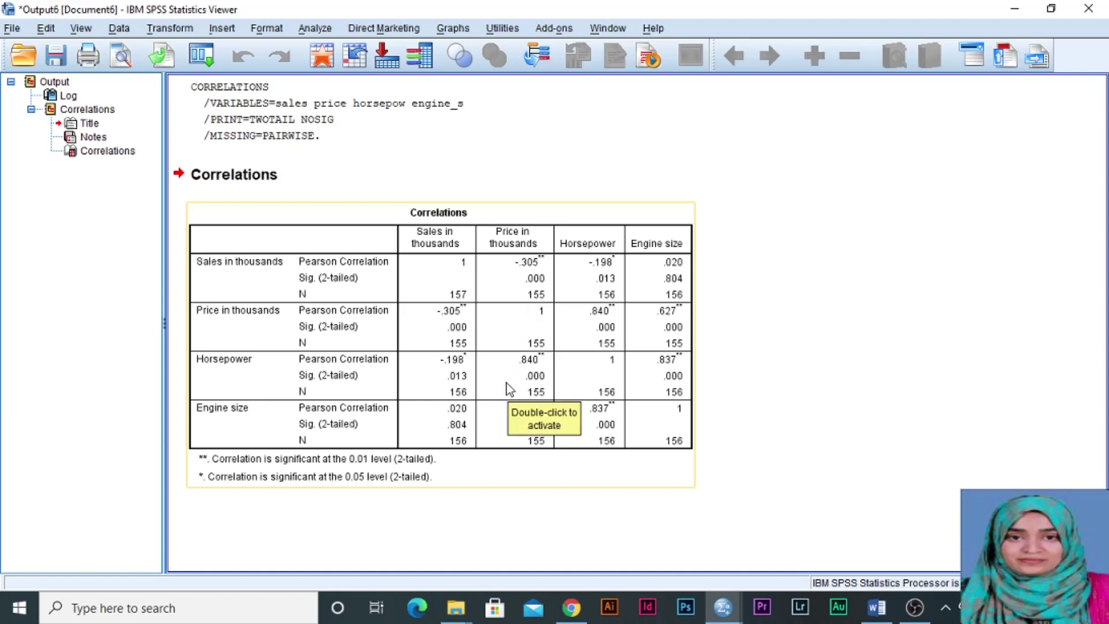
# Create a legacy simple scatterplot with Price in thousands on the Y axis and Horsepower on the X axis, clearing the previous axis variables
pyautogui.click(446, 32)
pyautogui.moveTo(470, 131)
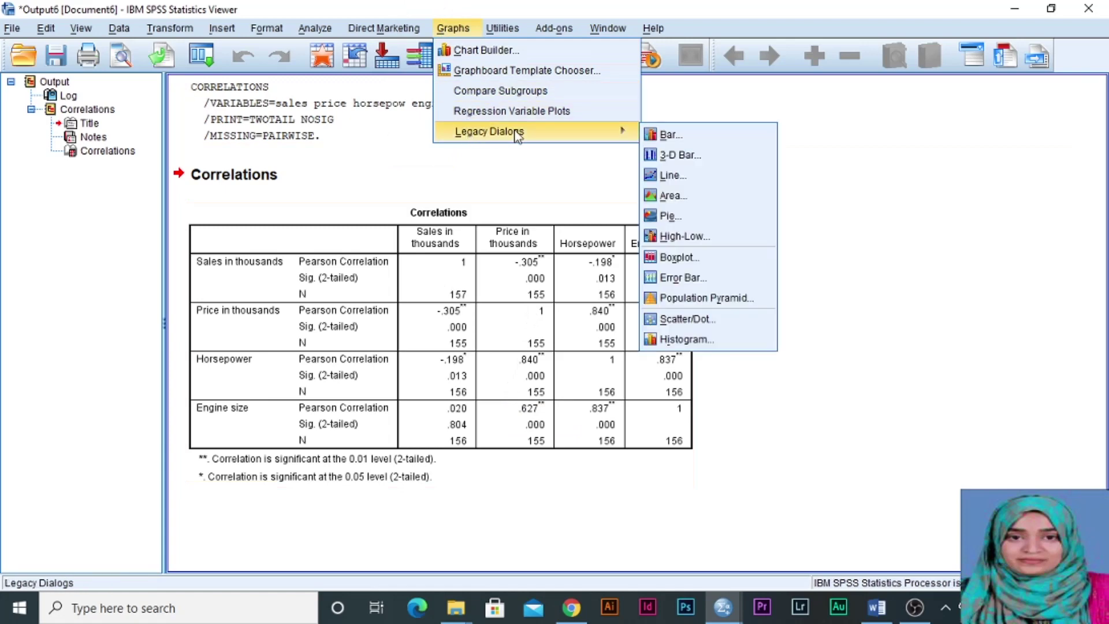
pyautogui.click(668, 320)
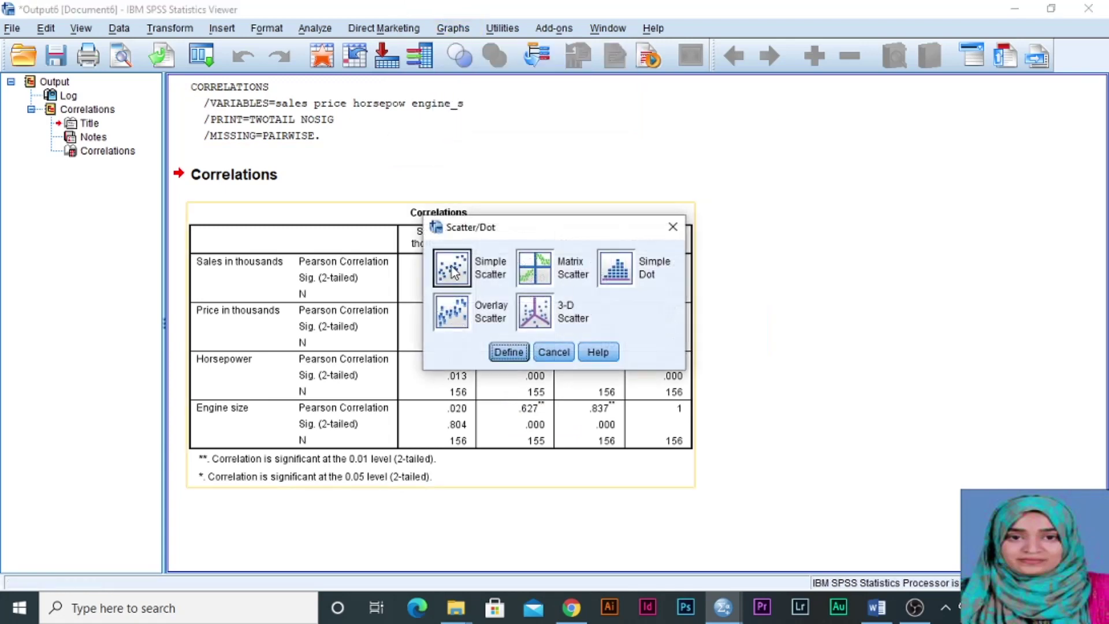
pyautogui.click(509, 352)
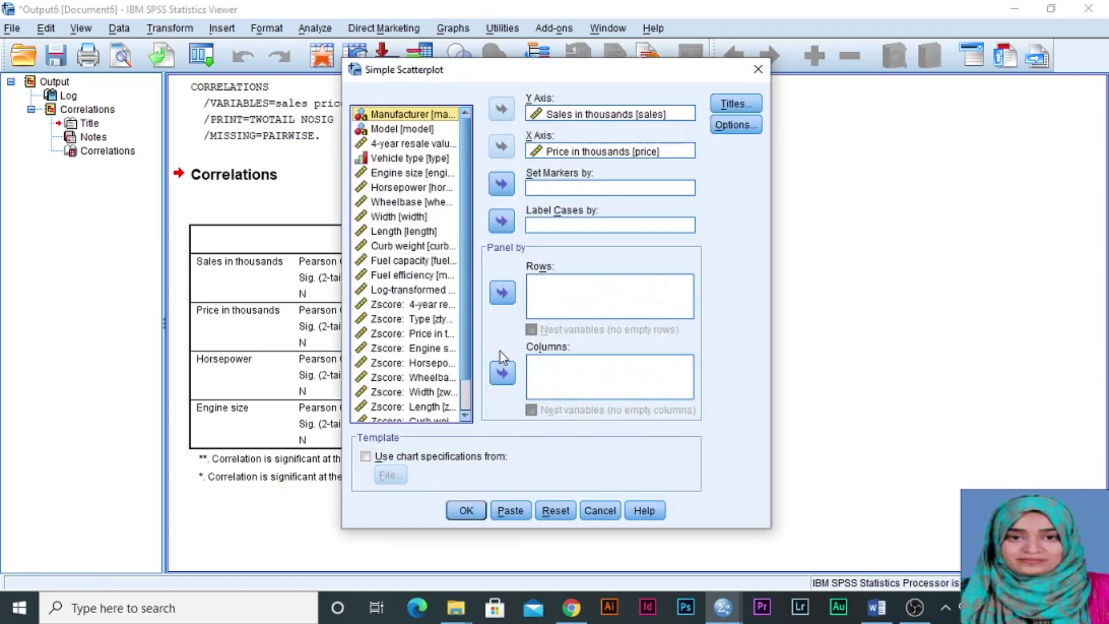
pyautogui.click(554, 509)
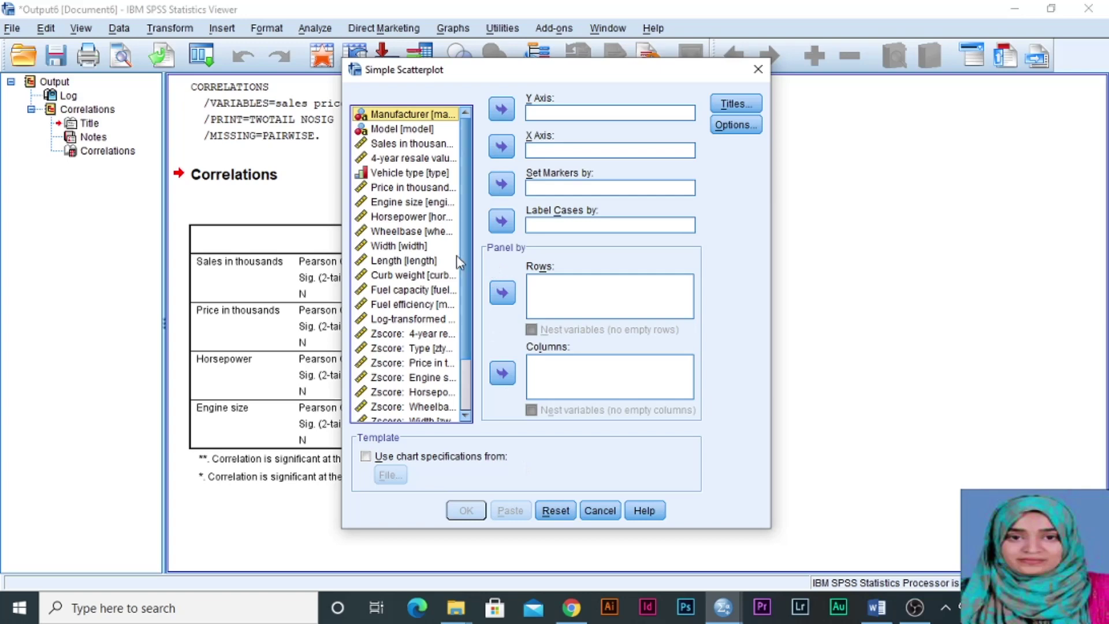
pyautogui.click(415, 217)
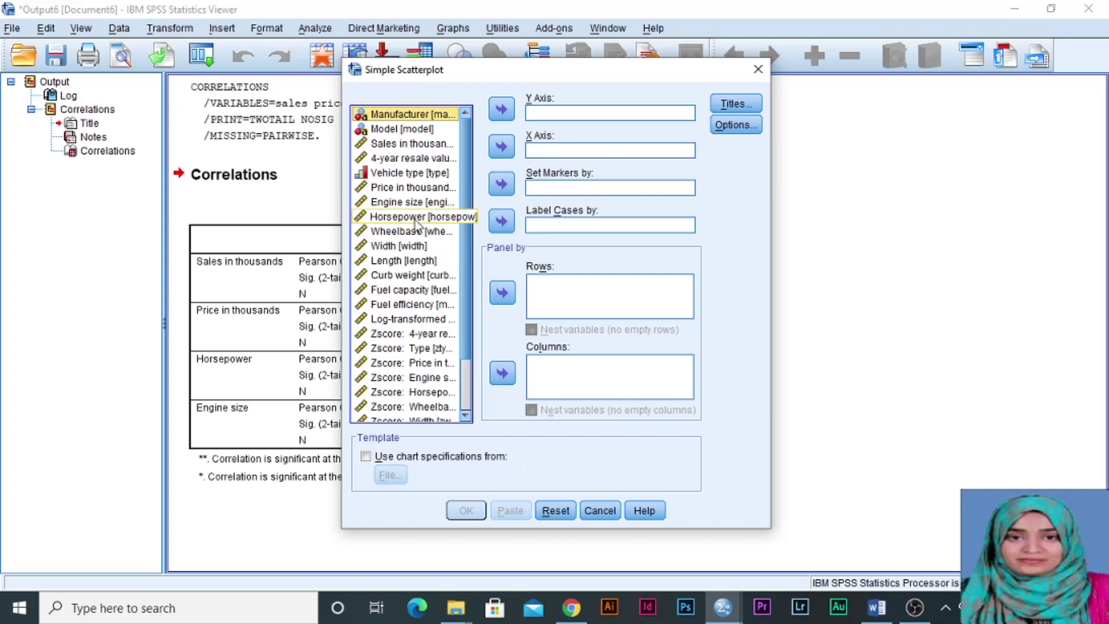
pyautogui.click(502, 148)
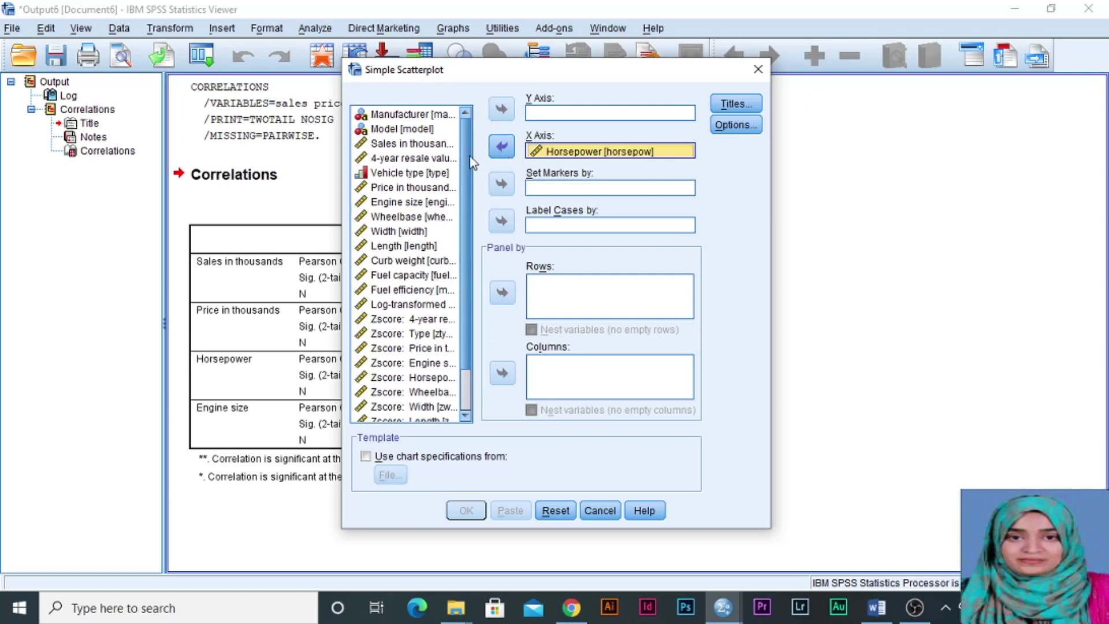
pyautogui.moveTo(442, 75); pyautogui.dragTo(359, 93)
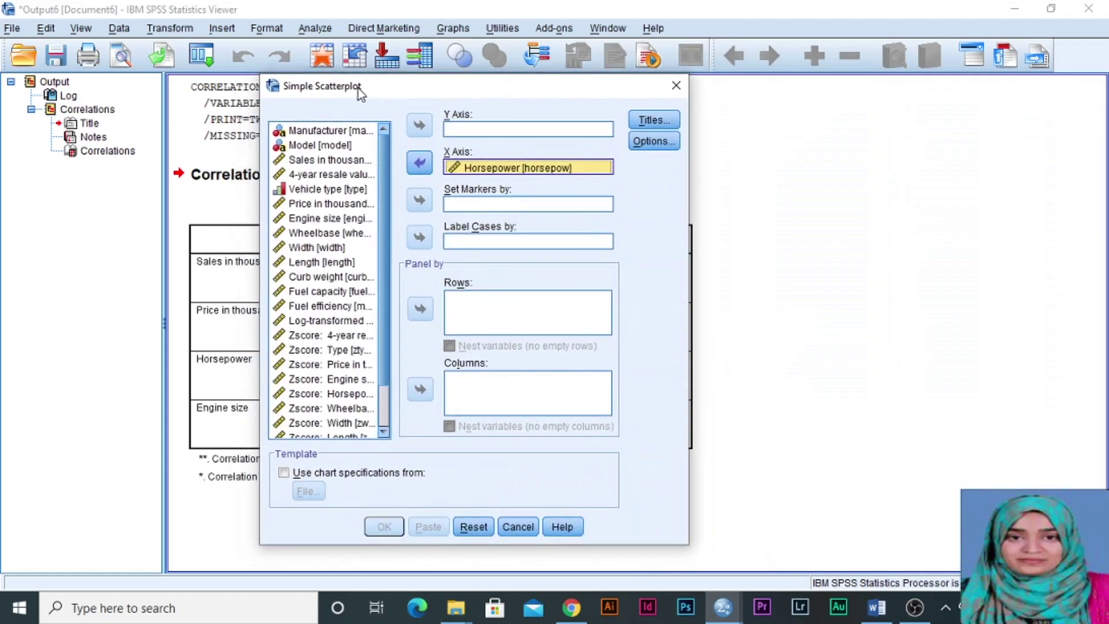
pyautogui.click(330, 203)
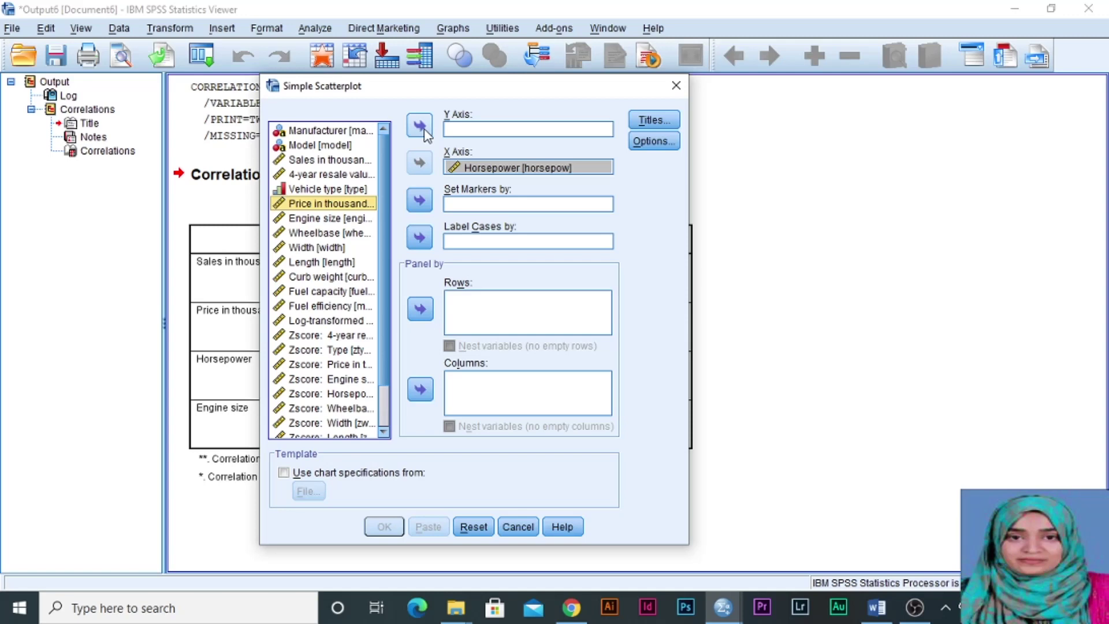
pyautogui.click(421, 127)
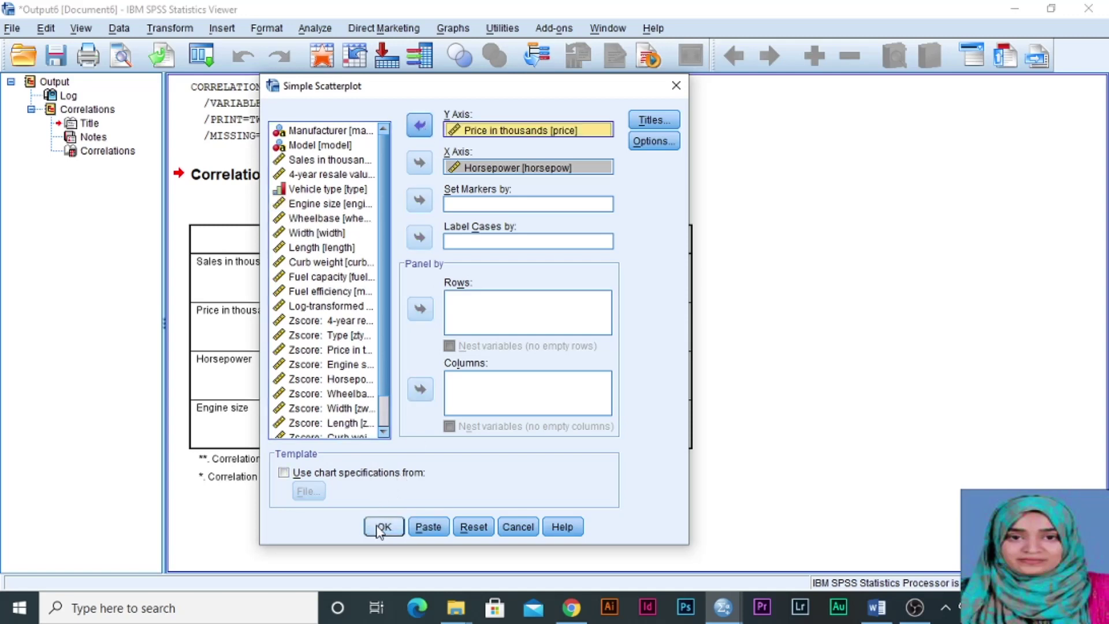
pyautogui.click(383, 527)
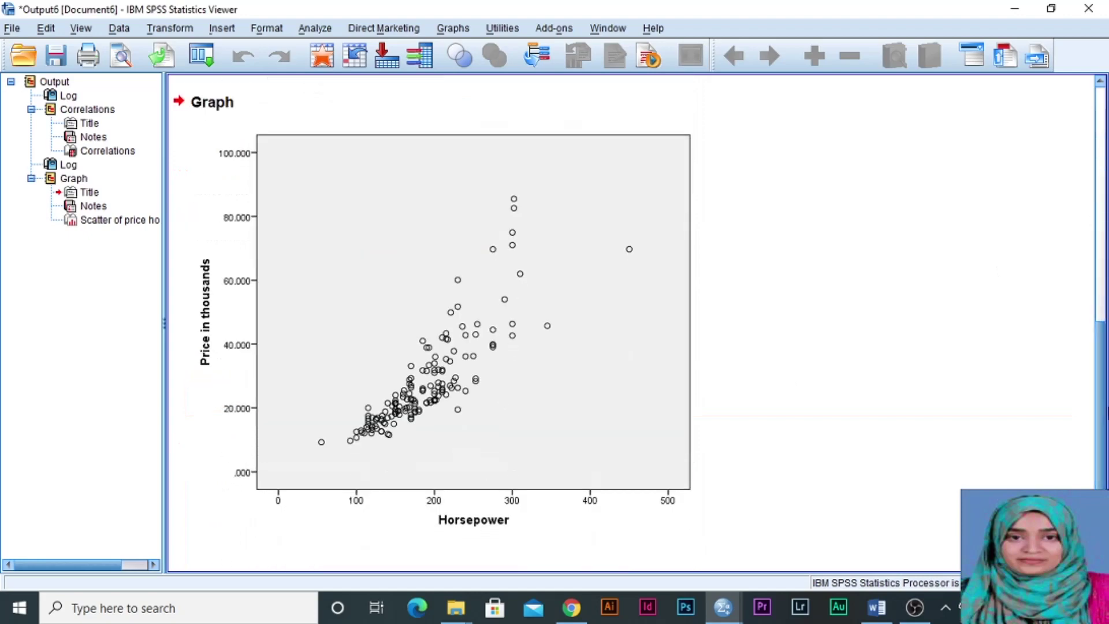
# Add a linear fit line at total to the price and horsepower scatterplot, and close the output document without saving it
pyautogui.doubleClick(528, 314)
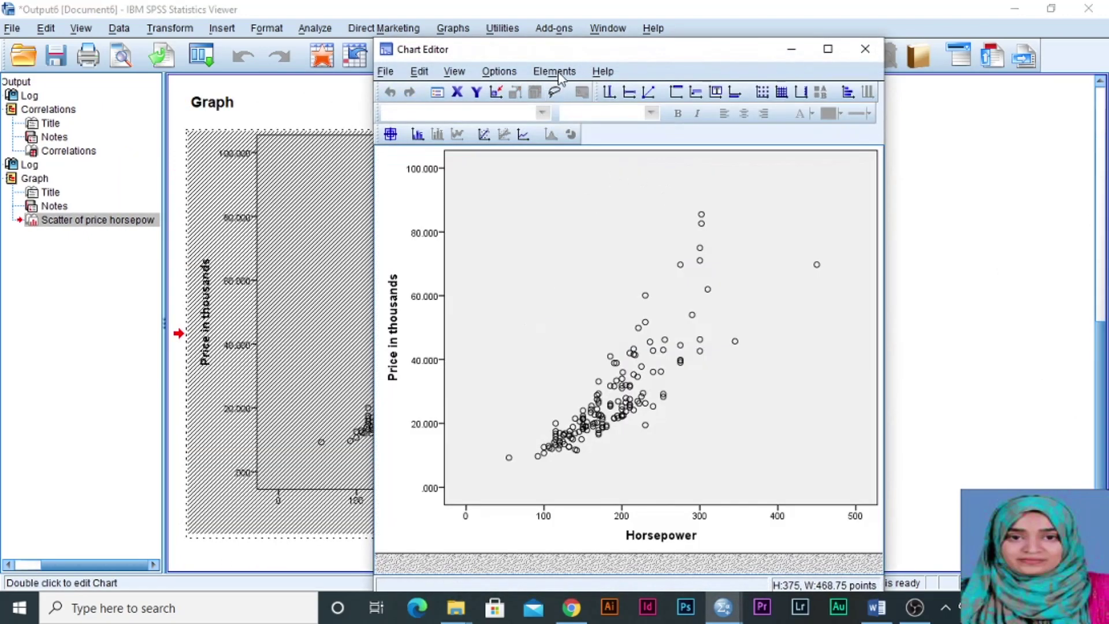
pyautogui.click(557, 73)
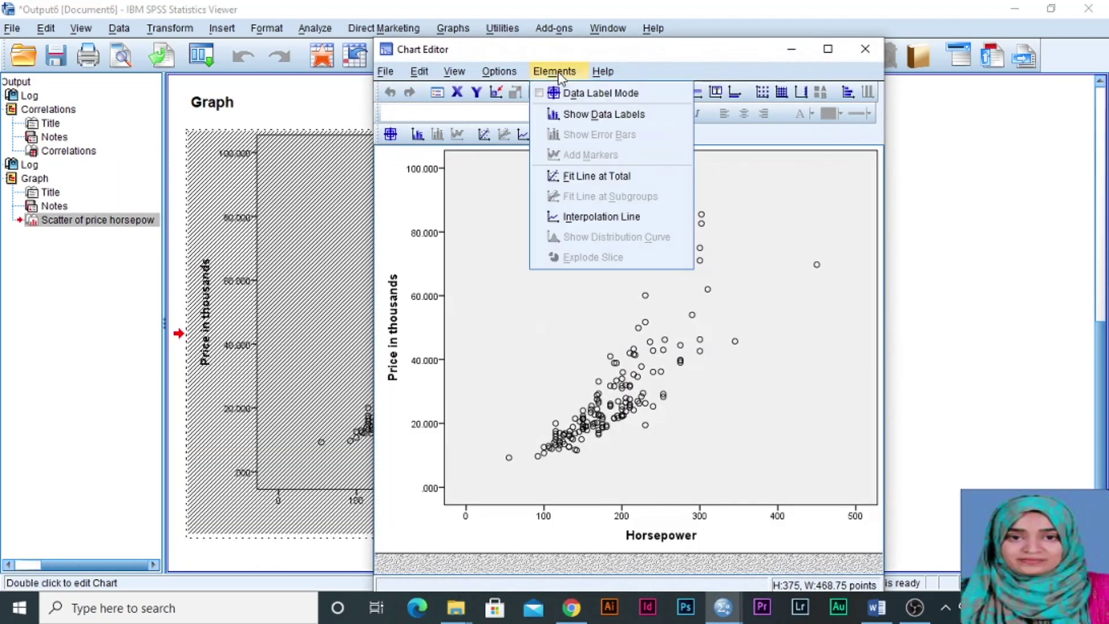
pyautogui.click(587, 181)
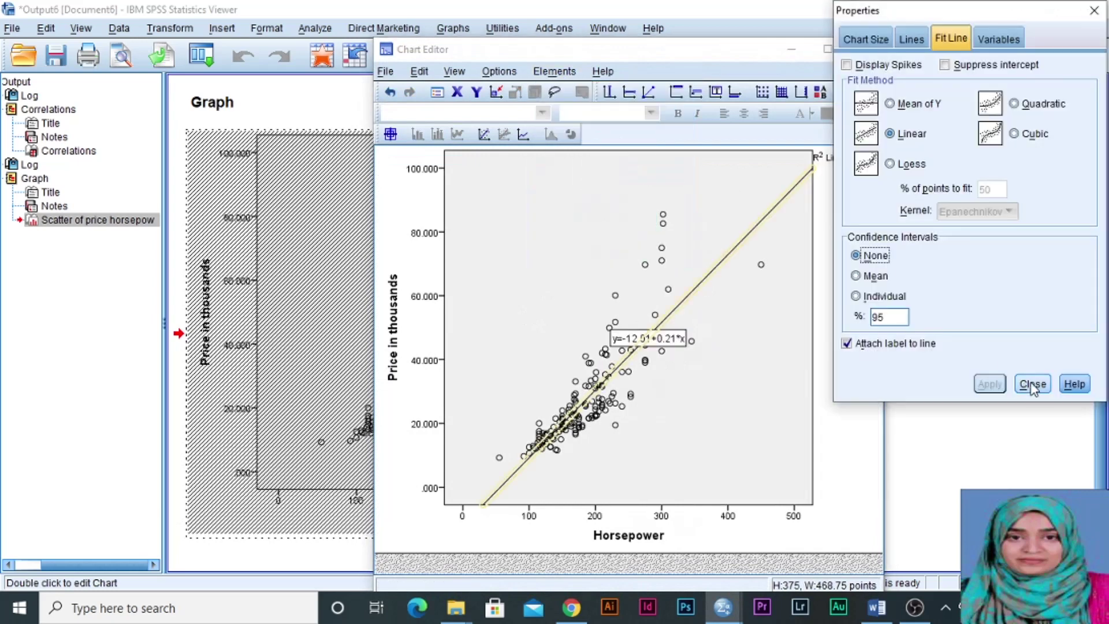
pyautogui.click(1031, 385)
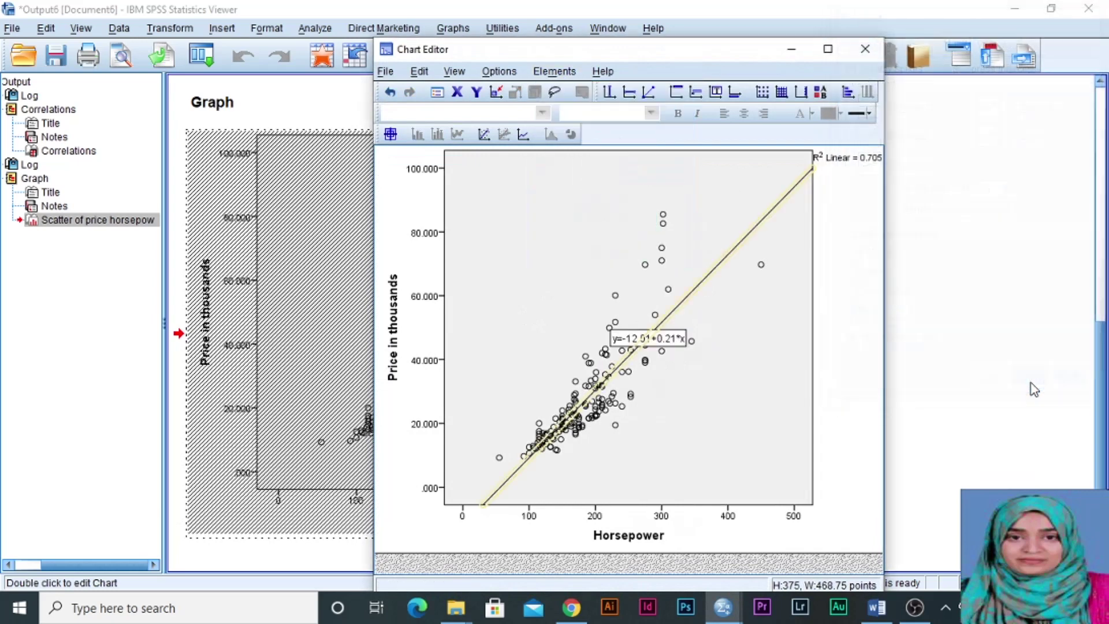
pyautogui.click(865, 49)
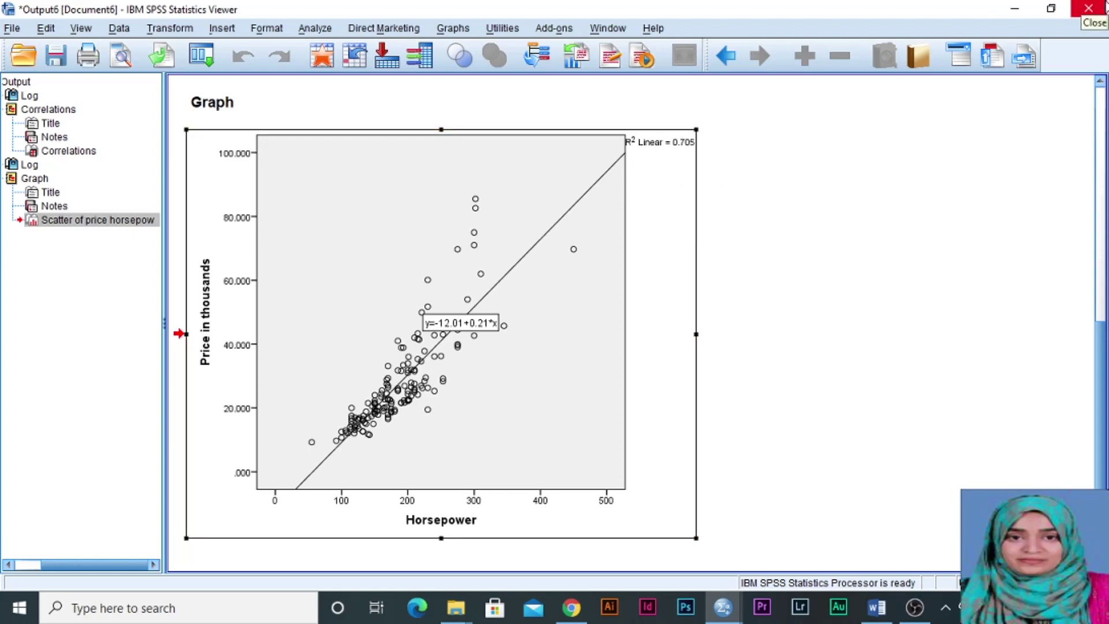
pyautogui.click(1100, 6)
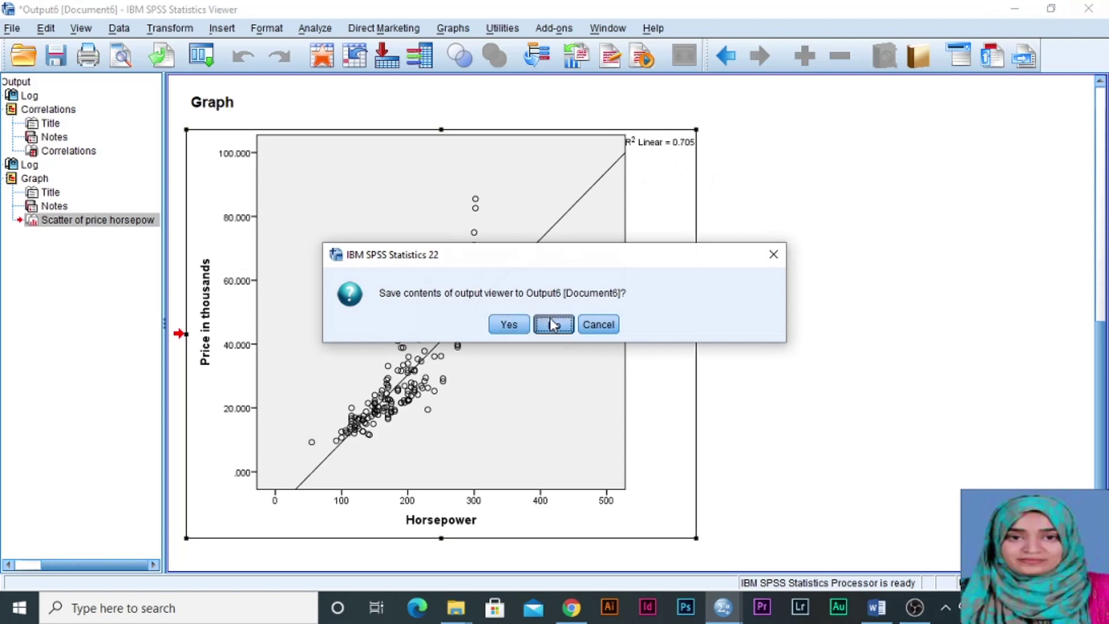
pyautogui.click(550, 323)
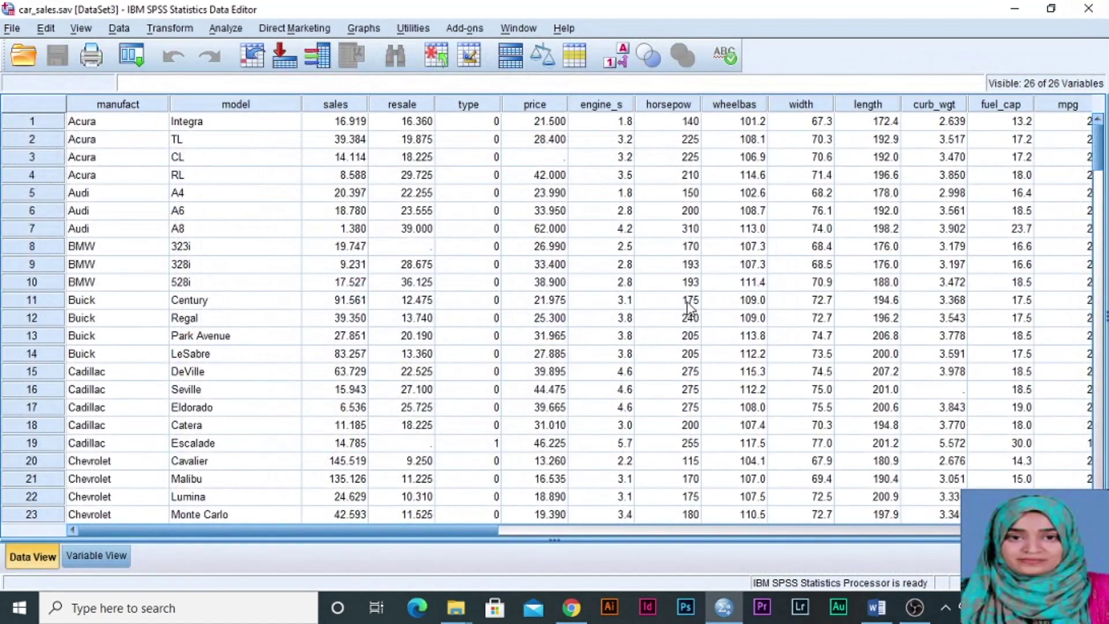